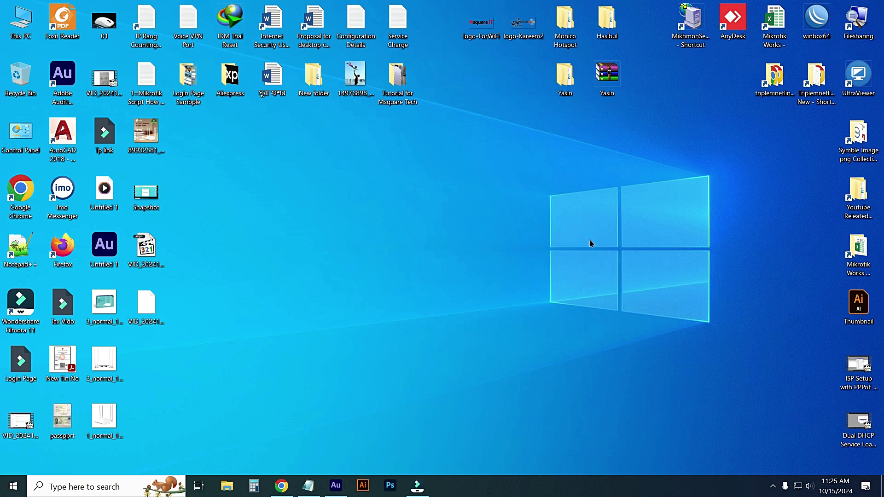
Step: Launch AnyDesk, connect to a recent remote computer, then close AnyDesk
double_click(733, 21)
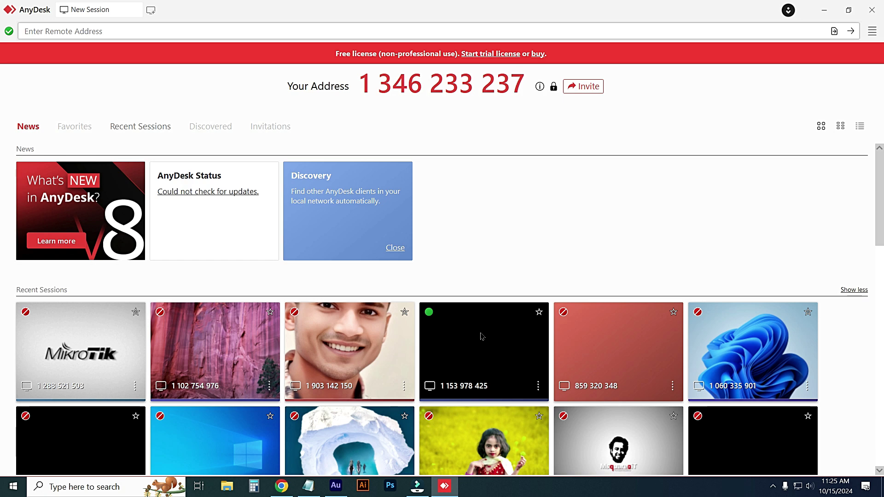
left_click(482, 337)
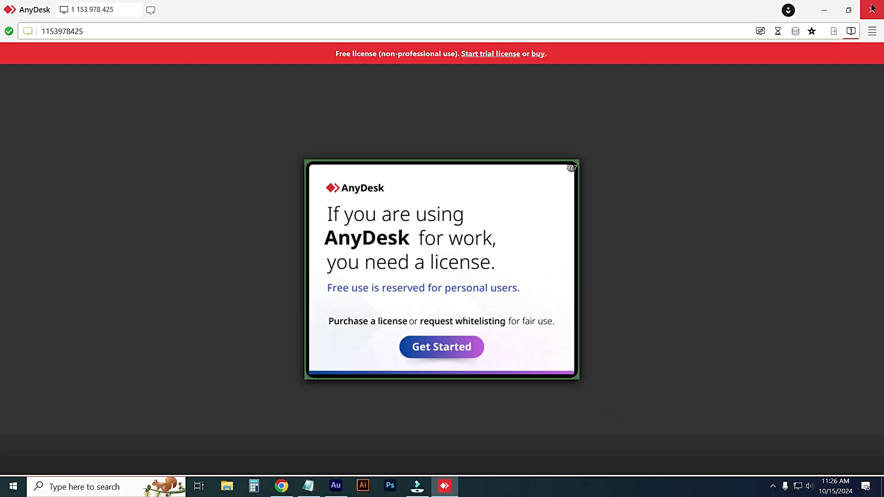
left_click(872, 10)
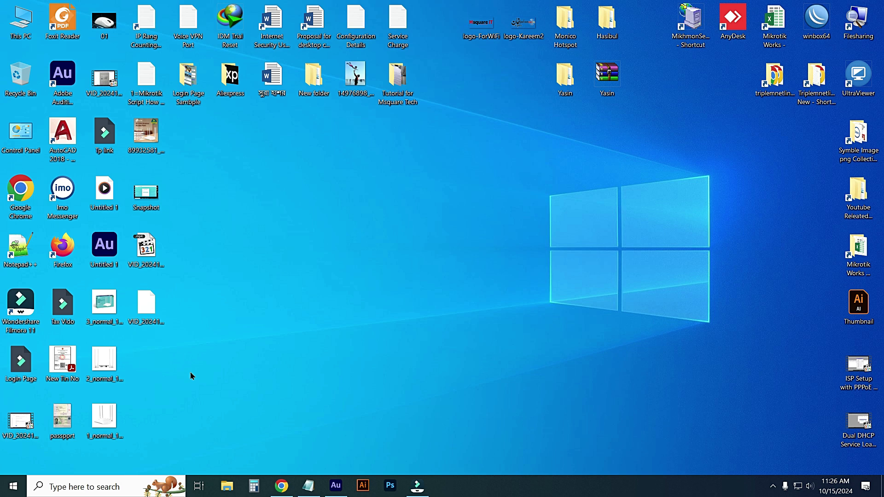
Step: Open AppData from the Run box and go into its Roaming folder
key("super+r")
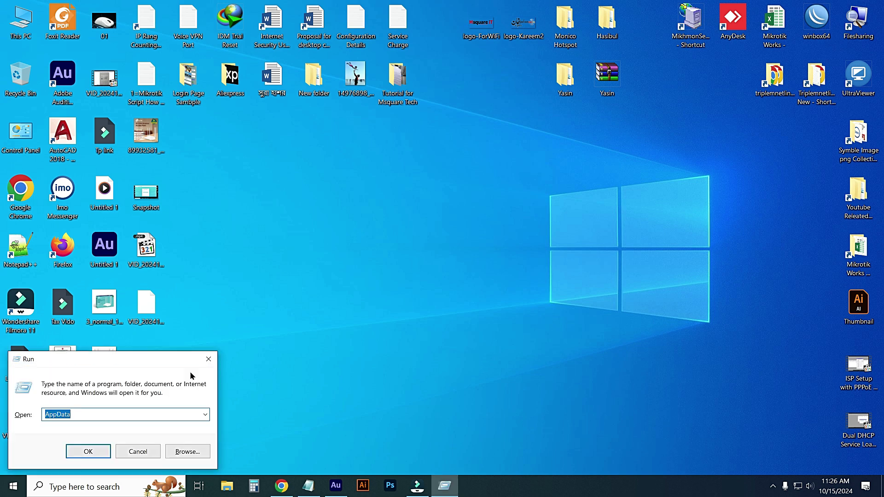
left_click(95, 417)
double_click(89, 414)
left_click(78, 451)
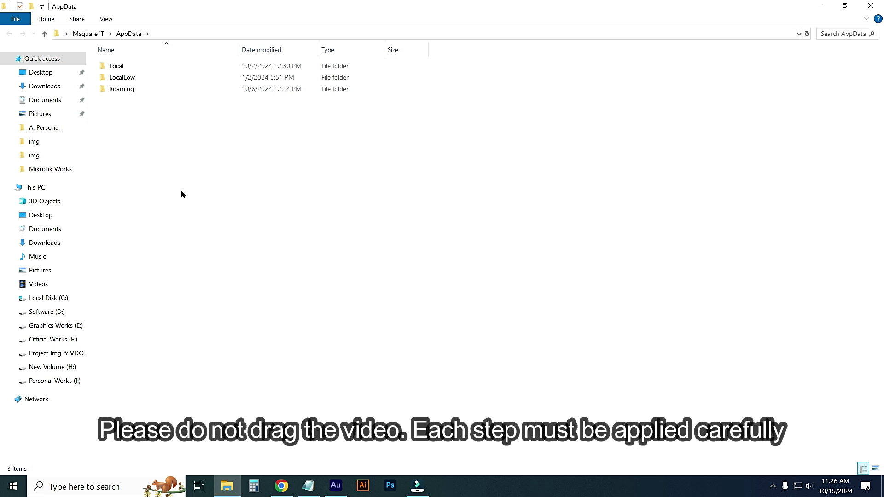
double_click(125, 90)
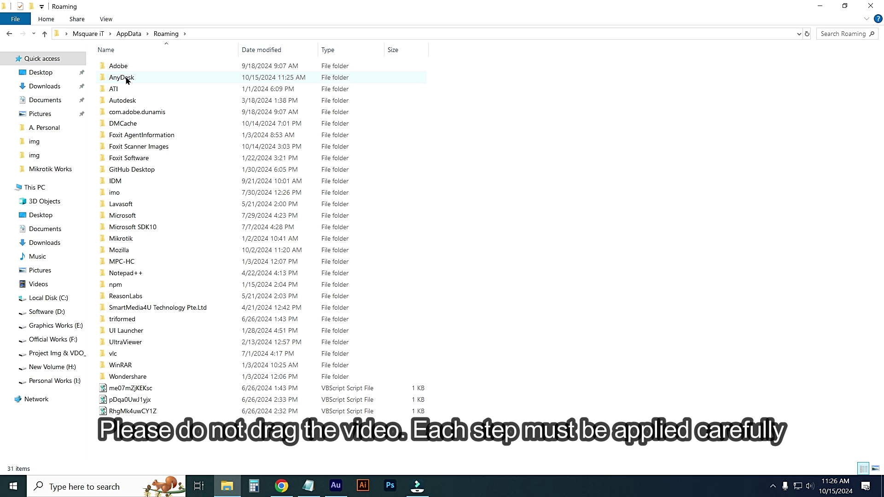
Step: Open AnyDesk's cache folder, find nothing to select, and return to AnyDesk
mouse_move(127, 81)
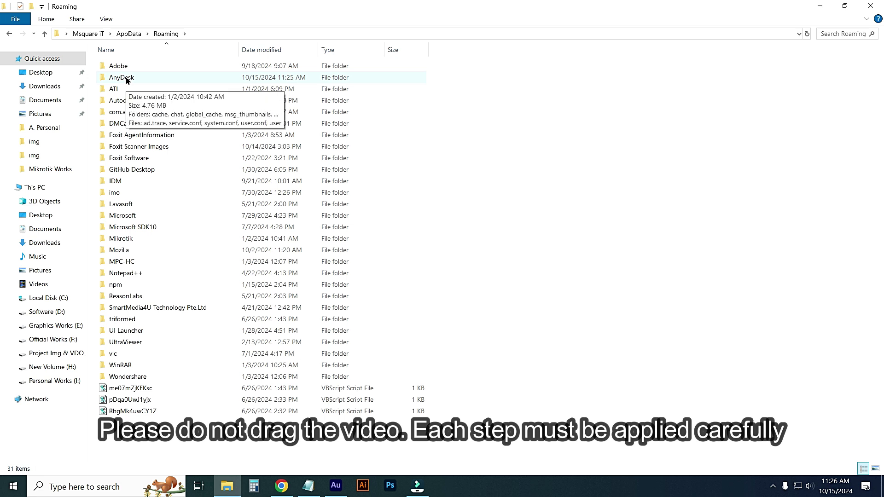
double_click(127, 81)
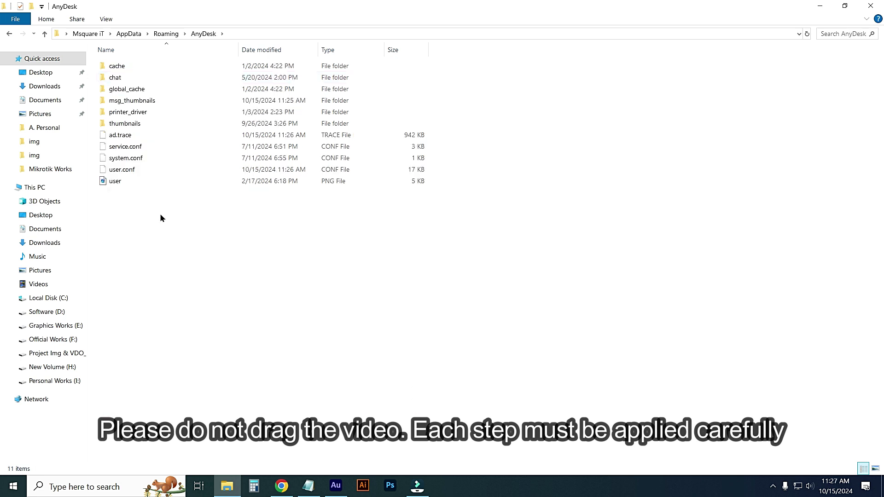
double_click(133, 67)
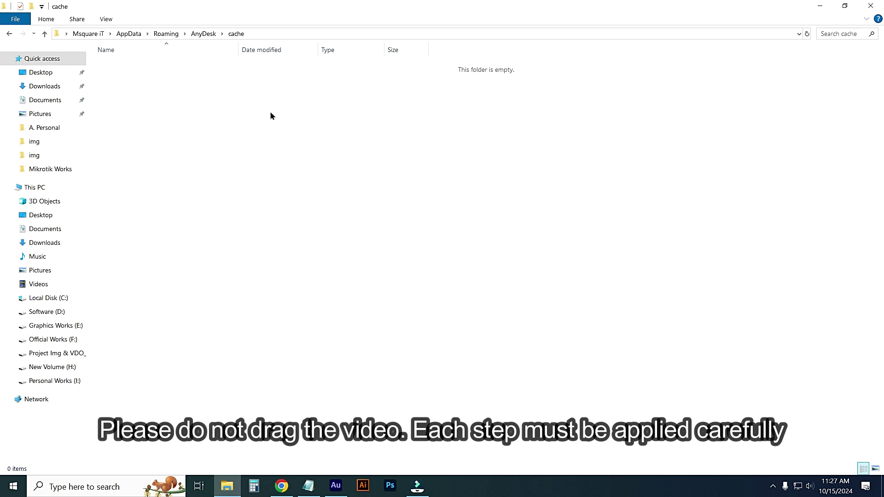
left_click_drag(174, 106, 596, 339)
left_click_drag(184, 97, 589, 334)
left_click(9, 34)
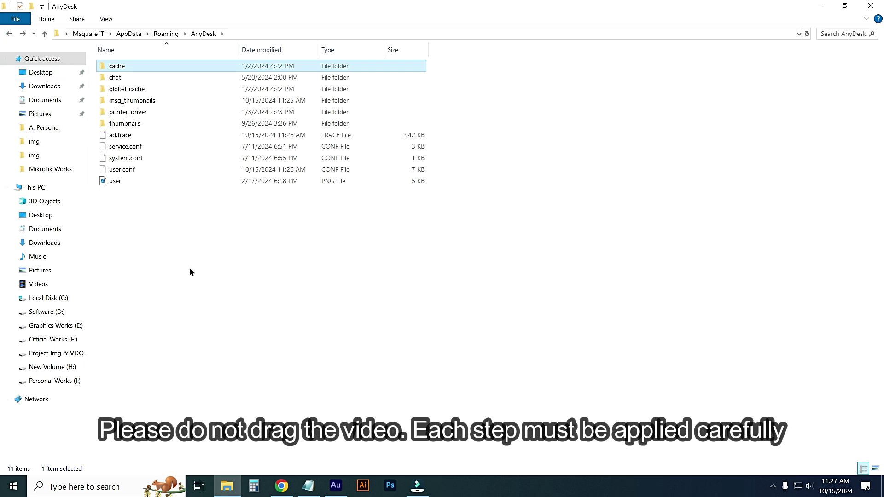
Step: Delete all 7 files in printer_driver, then confirm global_cache is empty
double_click(134, 113)
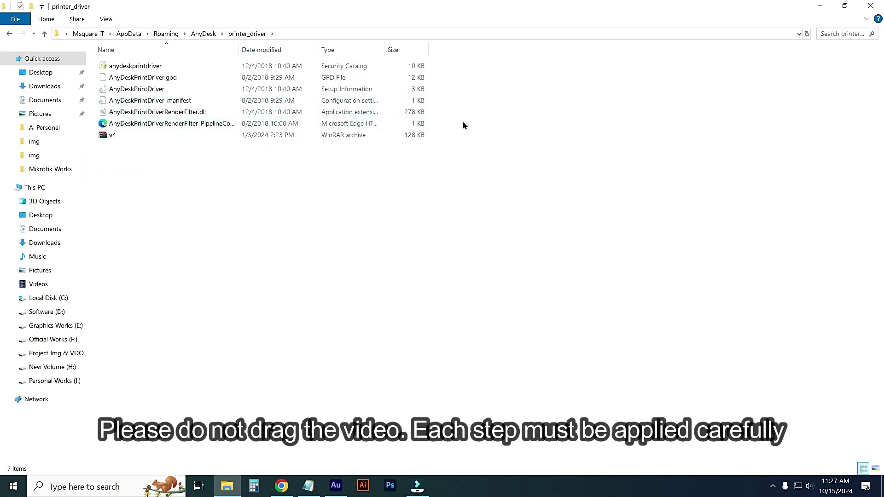
key("ctrl+a")
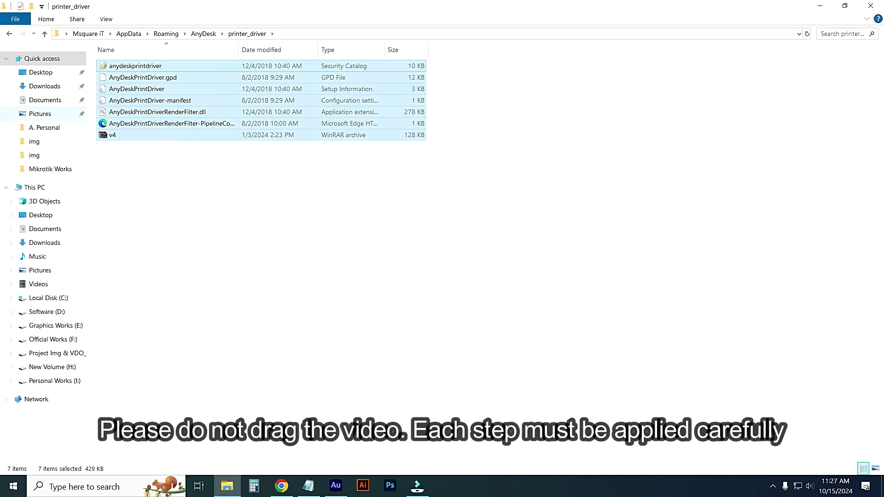
right_click(138, 87)
left_click(166, 279)
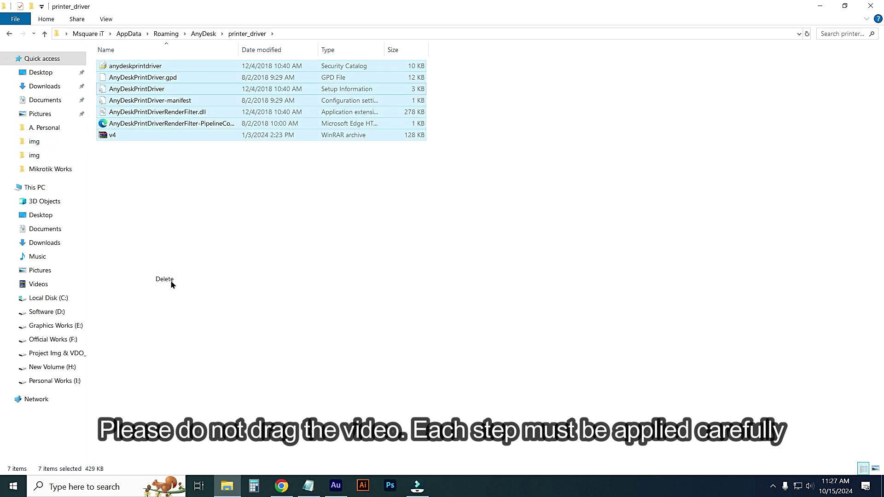
left_click(9, 34)
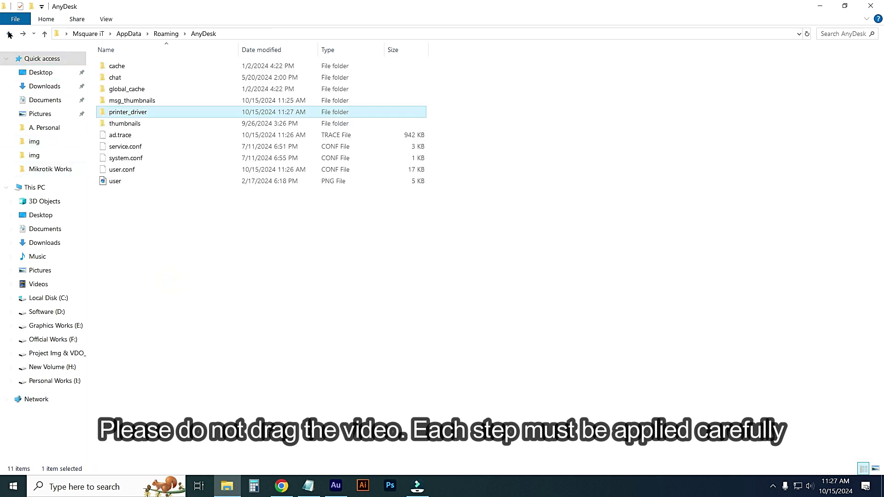
double_click(116, 90)
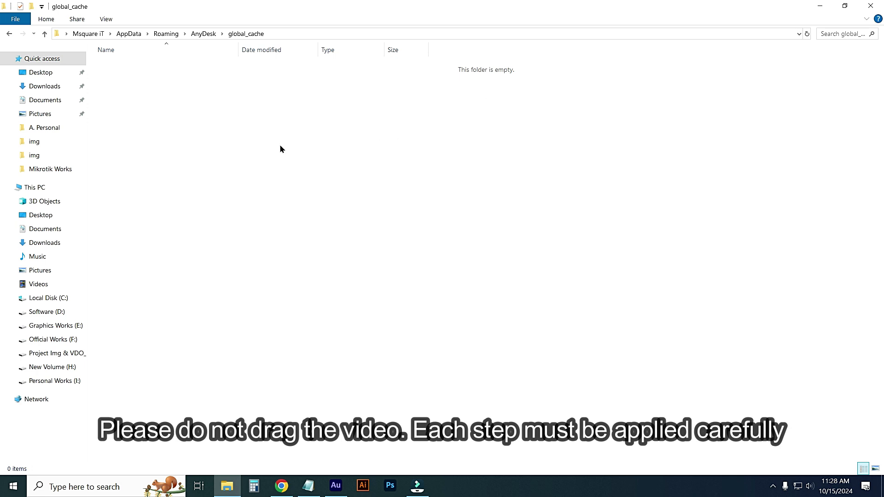
left_click(10, 34)
Step: Try renaming the AnyDesk folder to AnyDeskold, cancelling when it is reported in use
left_click(9, 33)
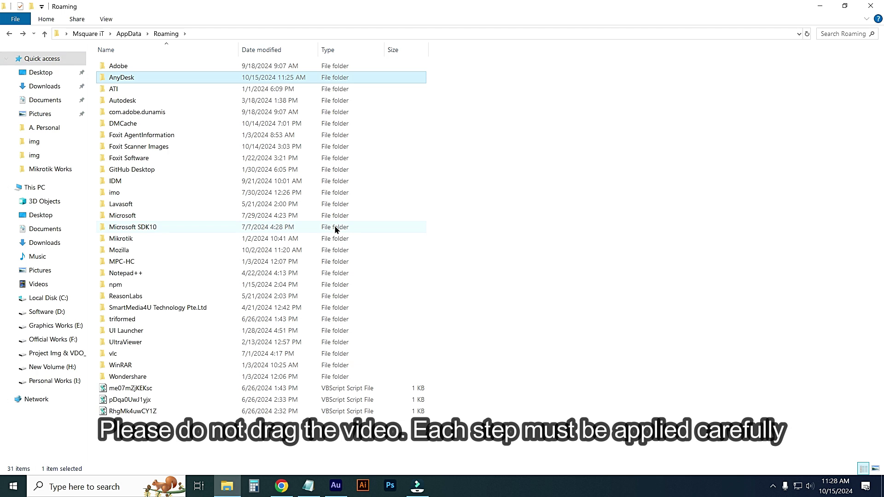
mouse_move(129, 80)
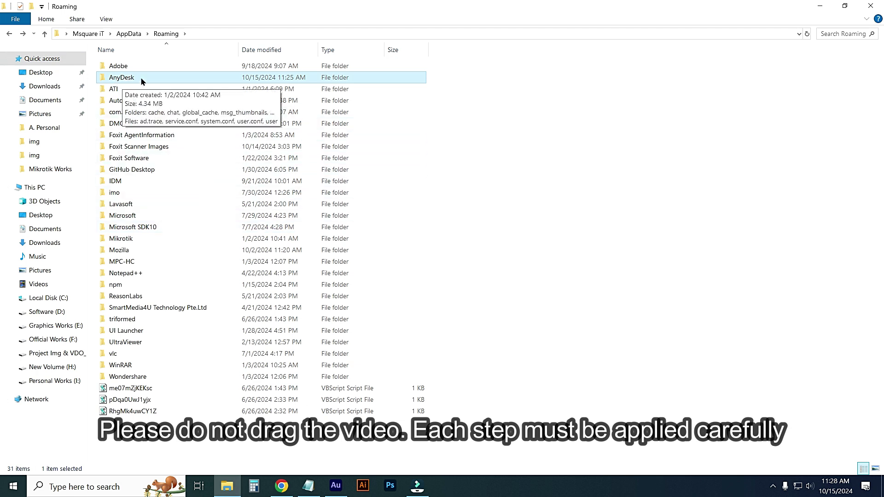
right_click(141, 78)
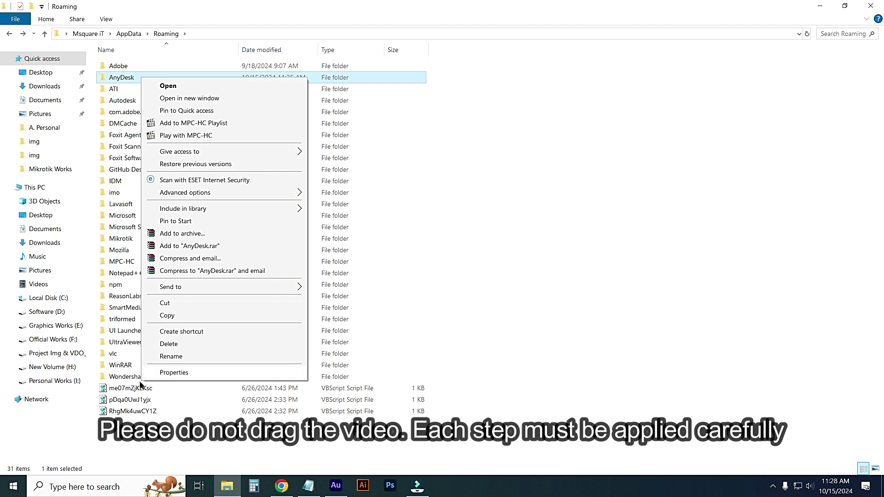
left_click(172, 357)
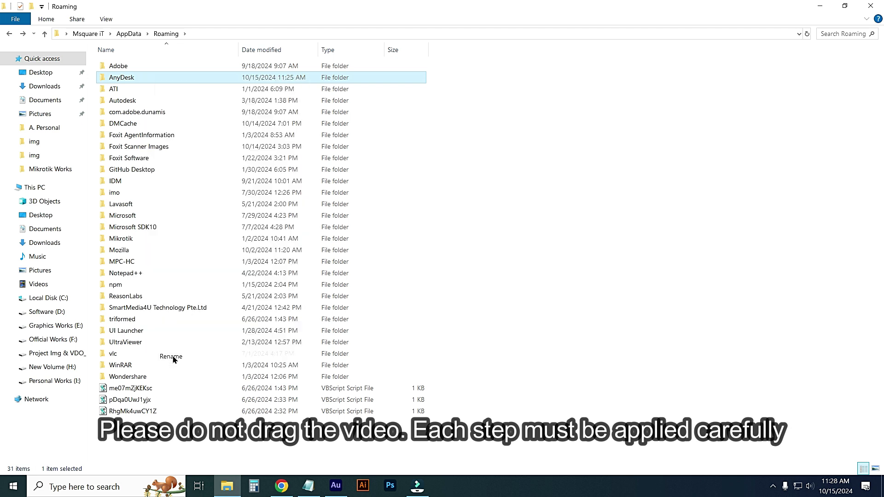
left_click(138, 77)
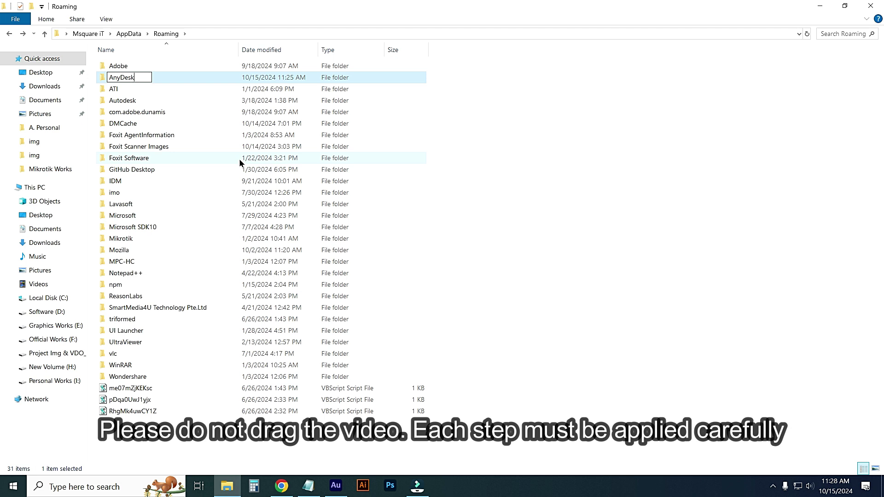
type("old")
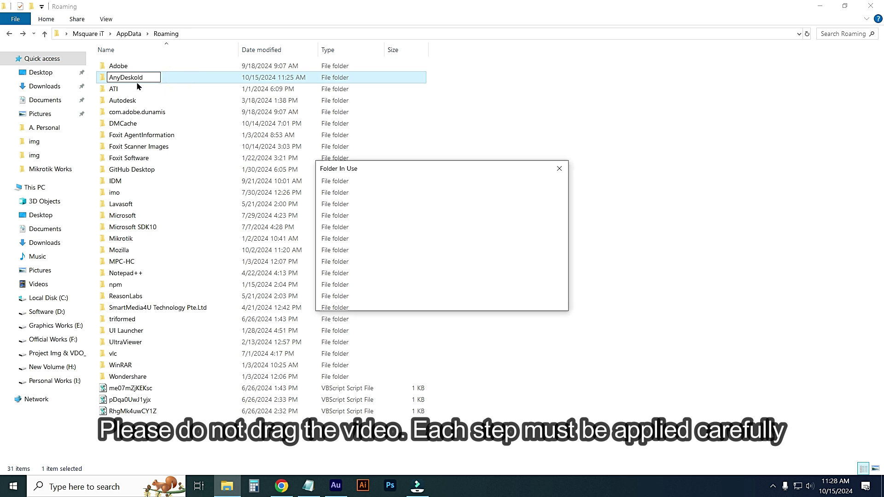
key("Return")
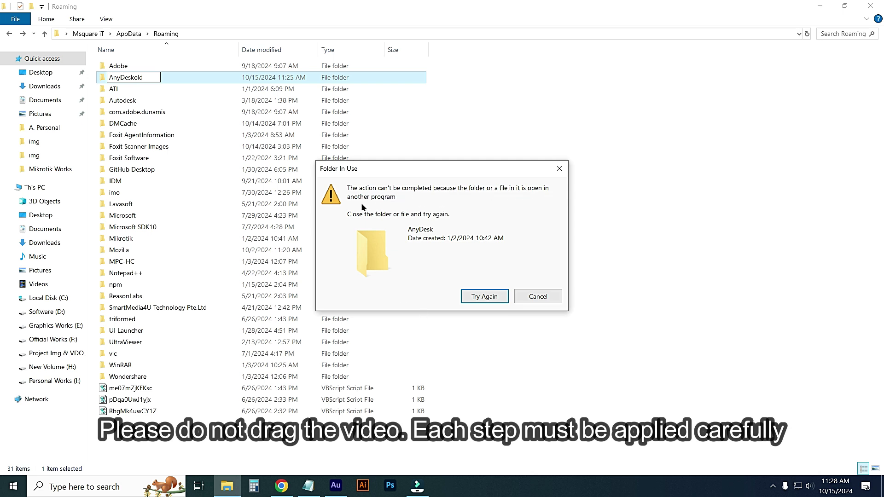
left_click(546, 297)
Step: Quit the AnyDesk app running in the notification area
left_click(511, 203)
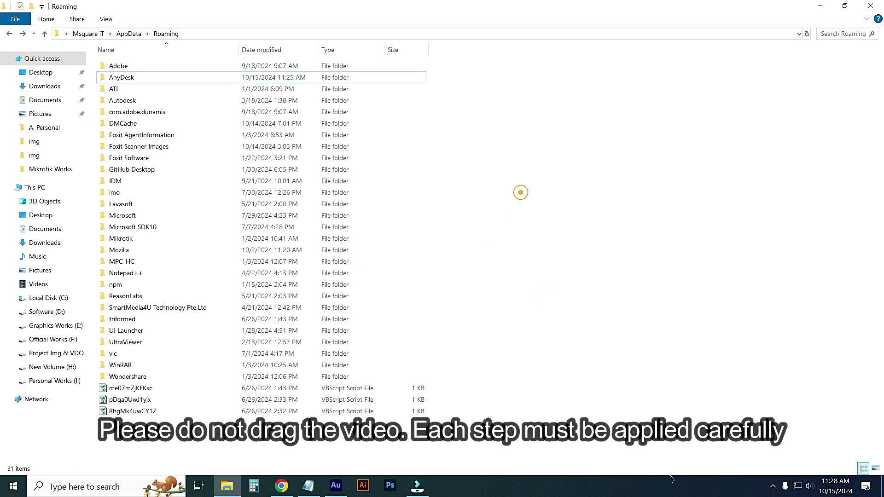
left_click(772, 486)
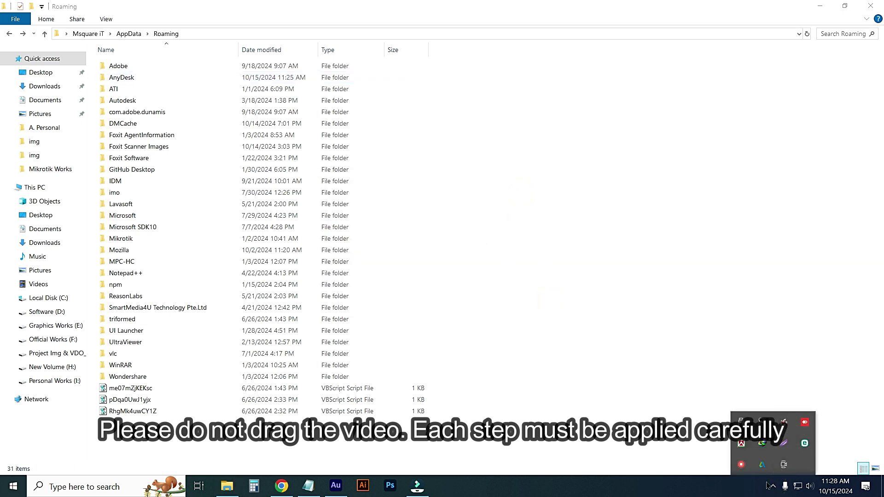
right_click(802, 424)
left_click(756, 415)
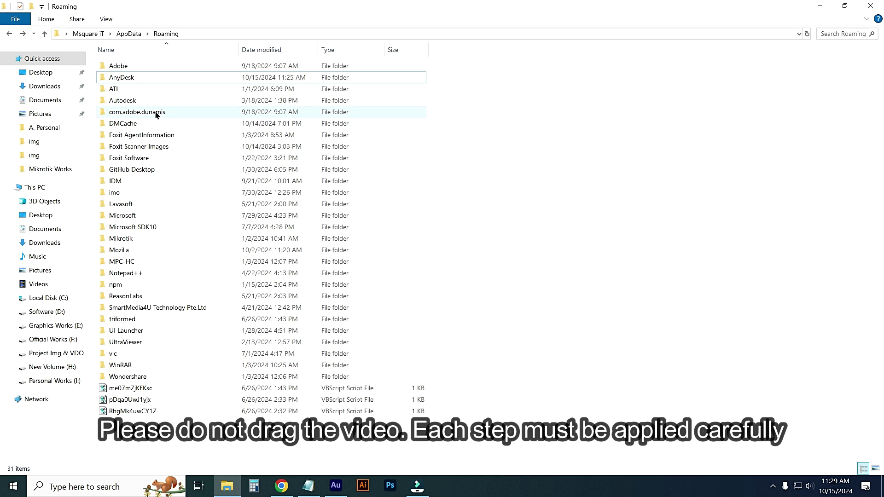
Step: Rename the AnyDesk folder in Roaming to AnyDeskold
right_click(126, 78)
left_click(158, 358)
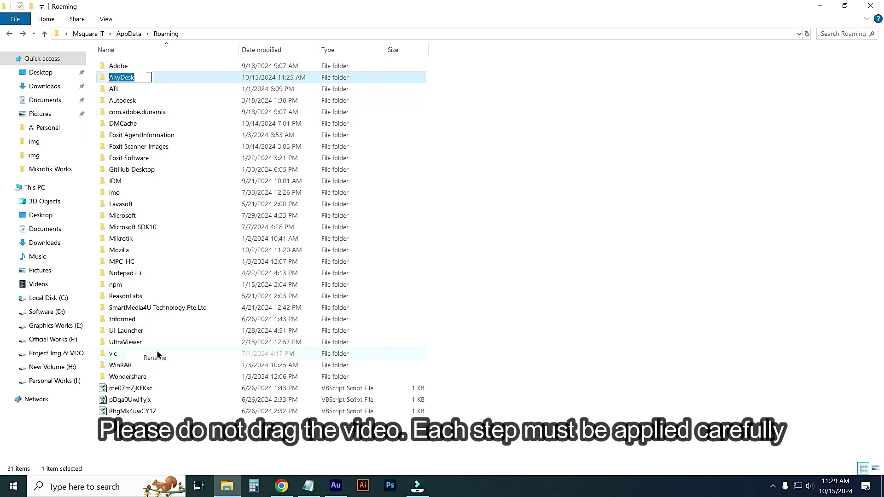
left_click(142, 78)
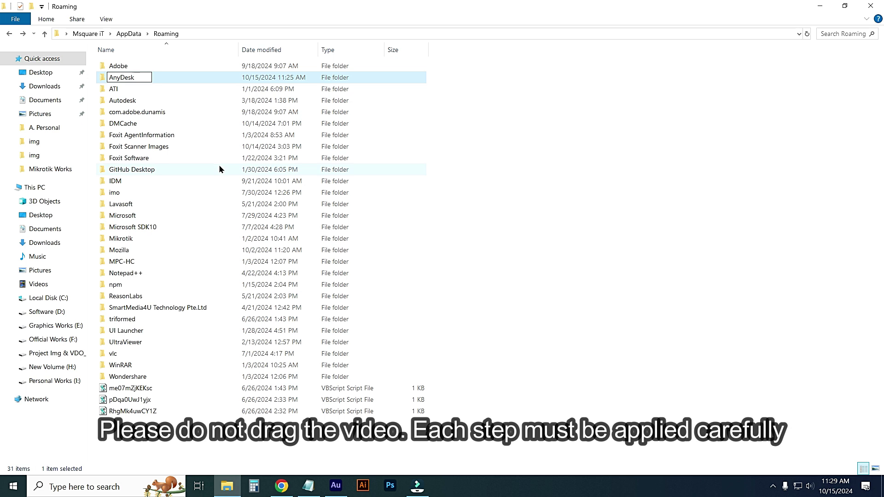
type("old")
left_click(520, 105)
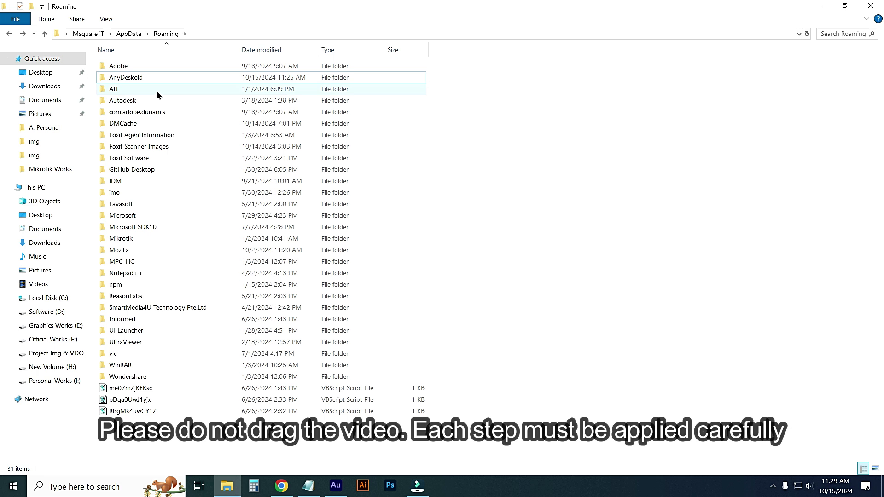
left_click(108, 78)
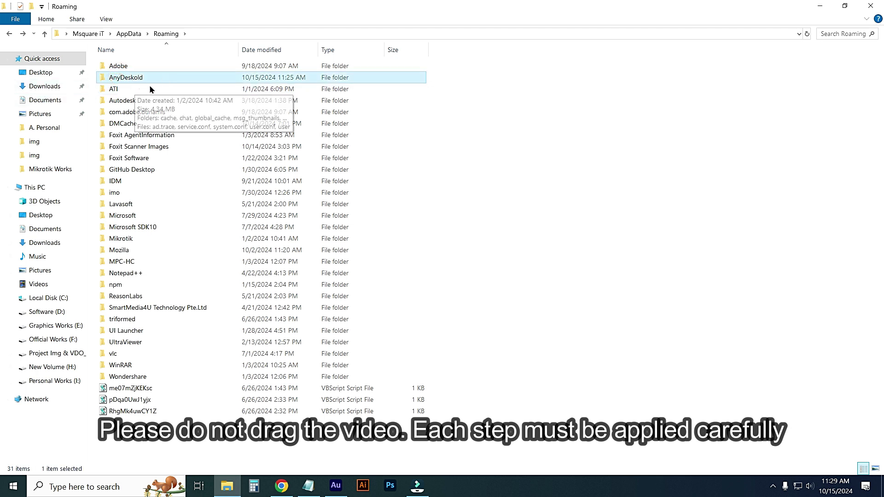
left_click(518, 184)
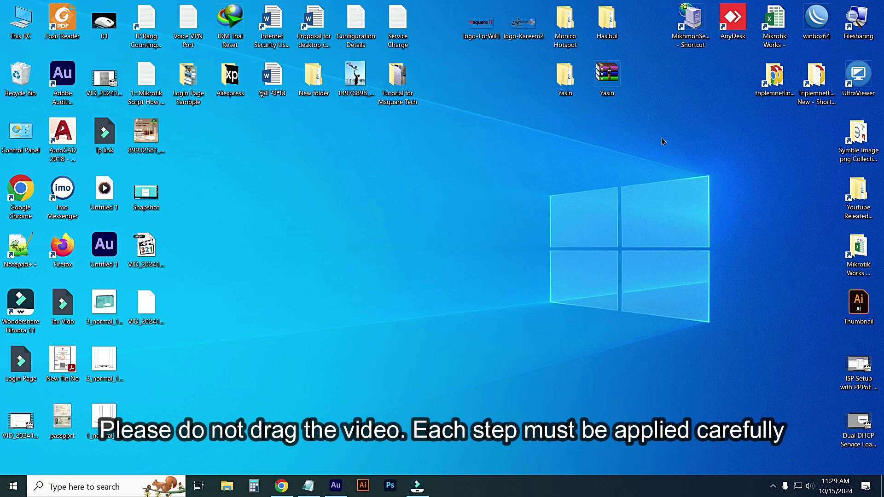
double_click(733, 22)
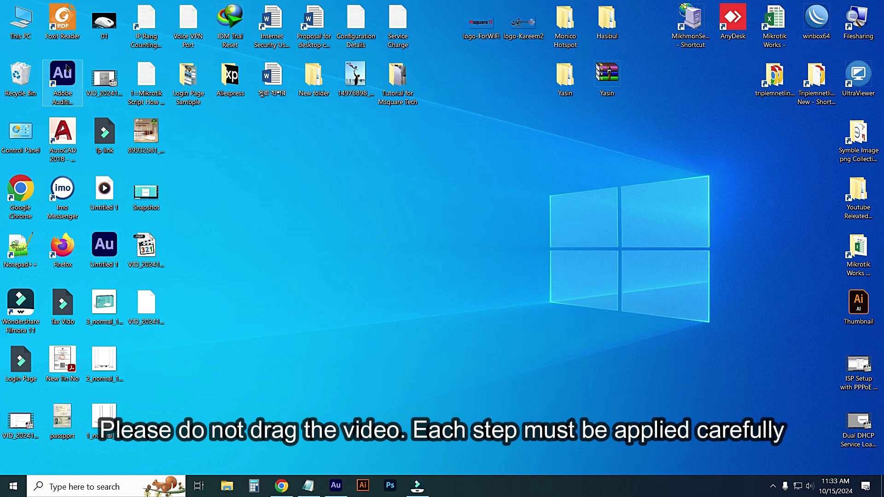
Step: Open Local Disk (C:) and enable Show hidden files, folders, and drives in Folder Options
double_click(20, 28)
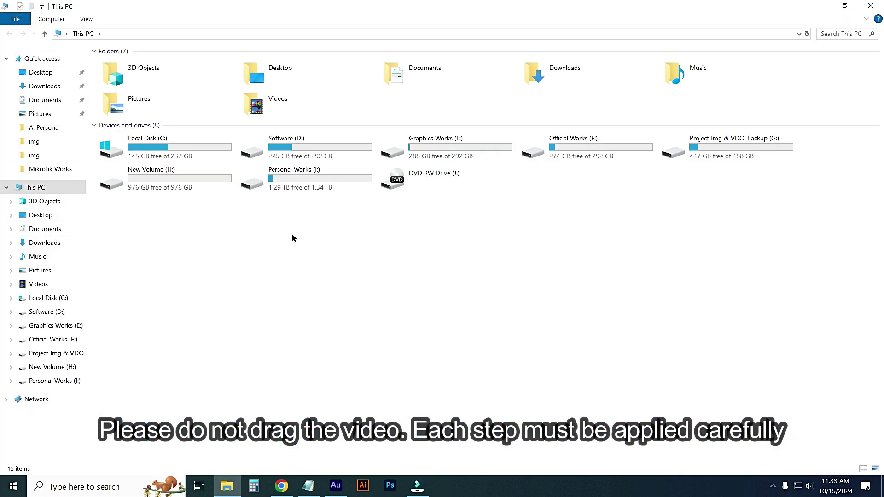
double_click(160, 146)
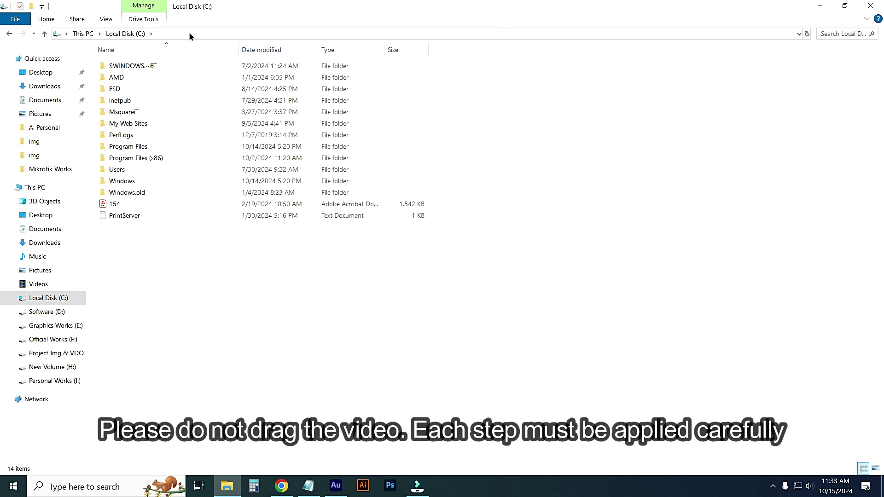
left_click(106, 21)
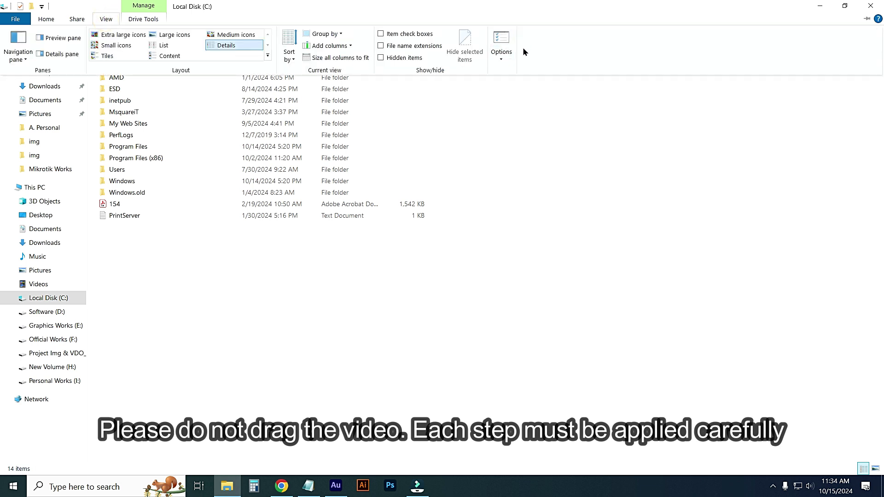
left_click(504, 41)
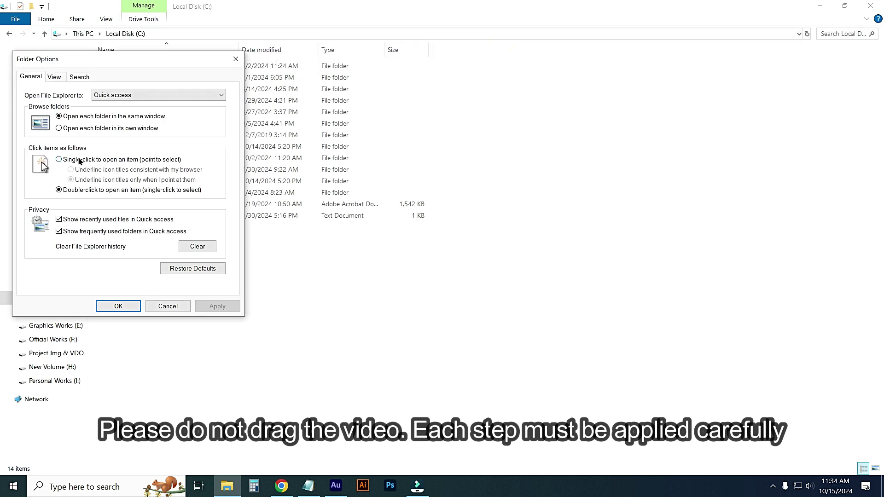
left_click(54, 76)
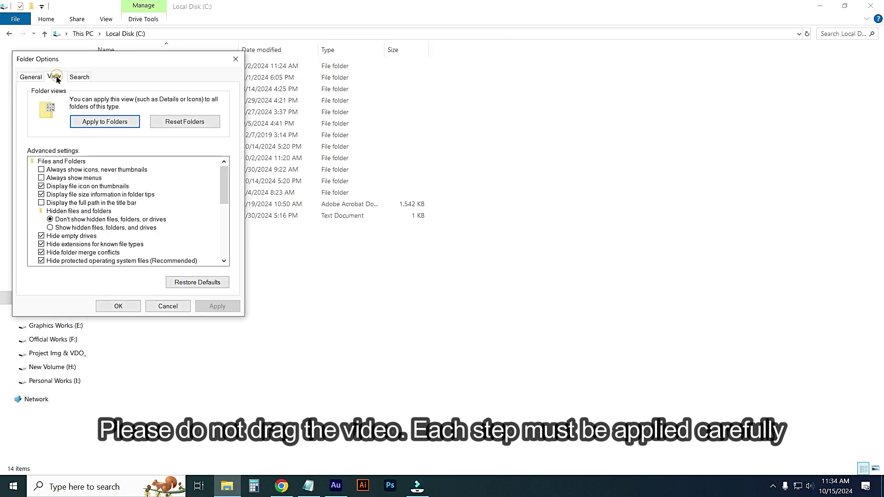
left_click(50, 227)
left_click(216, 306)
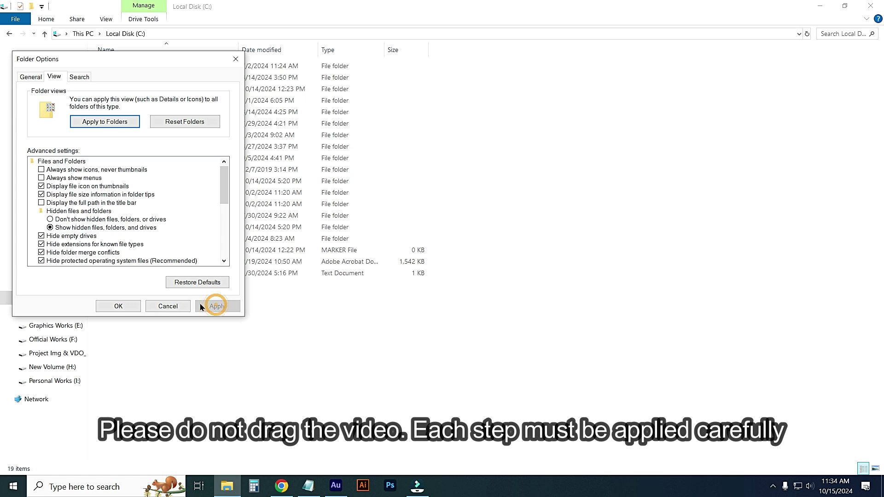
left_click(116, 306)
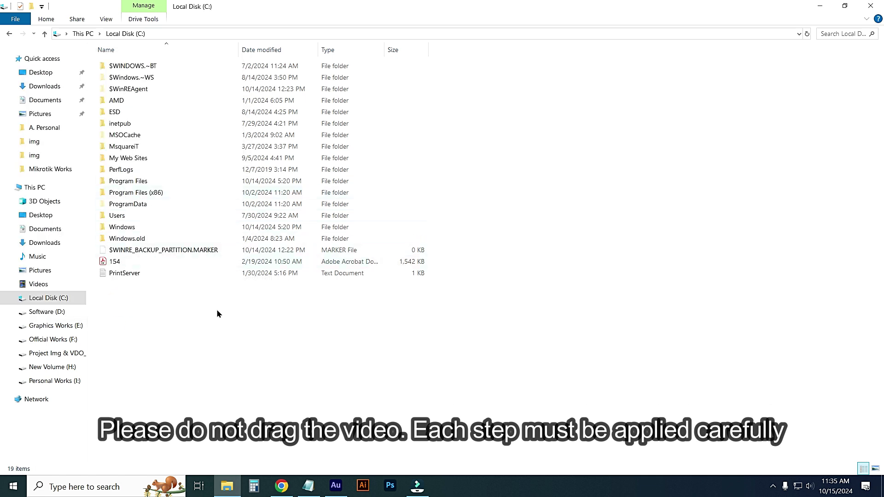
Step: Browse from Users through the profile folder and AppData into Roaming
double_click(117, 217)
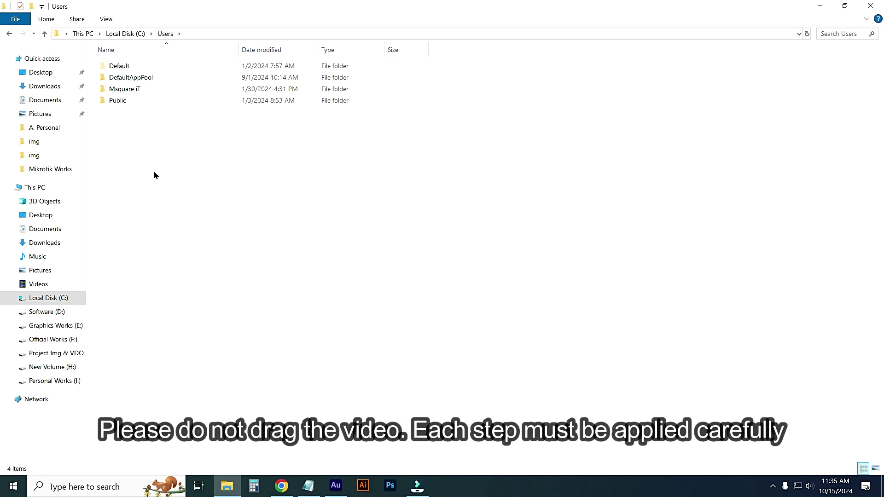
left_click(128, 91)
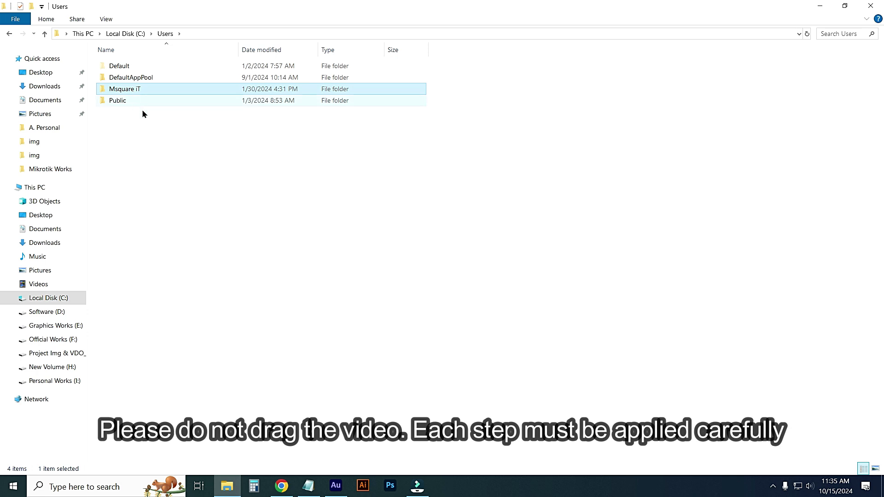
mouse_move(129, 92)
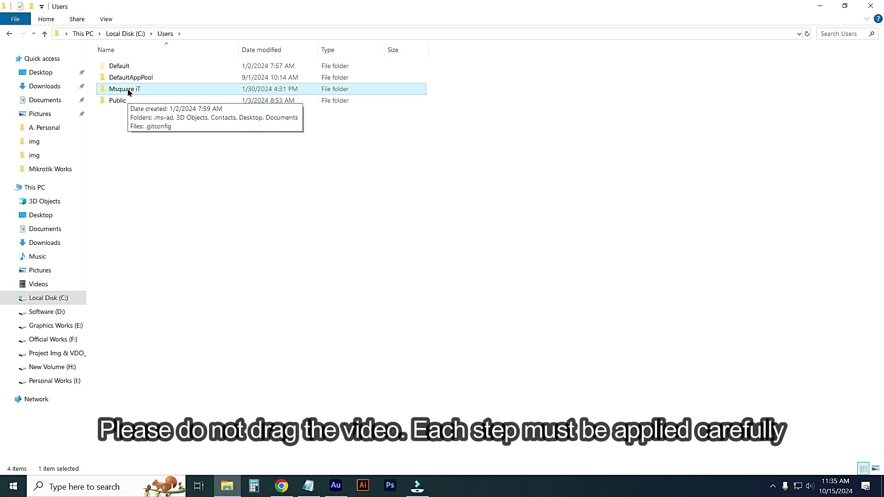
double_click(128, 92)
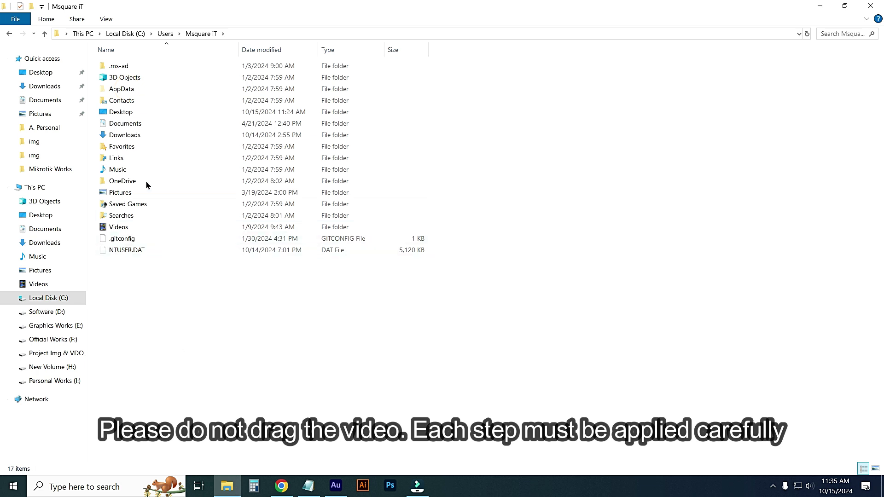
double_click(128, 92)
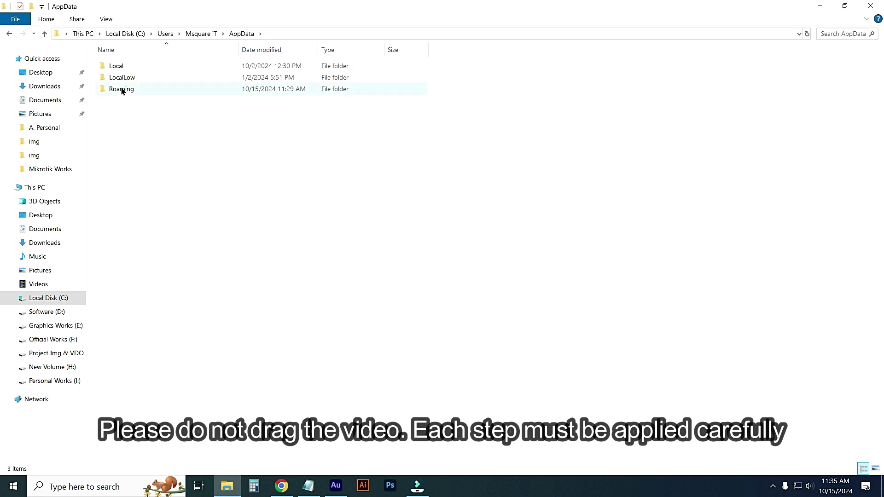
double_click(122, 90)
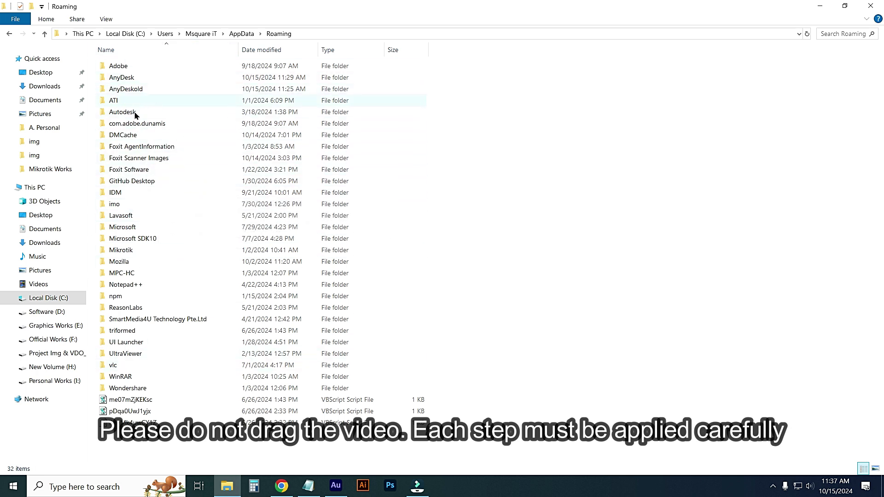
Step: Delete AnyDesk and AnyDeskold together, cancelling when AnyDesk's deletion is denied
left_click(126, 78)
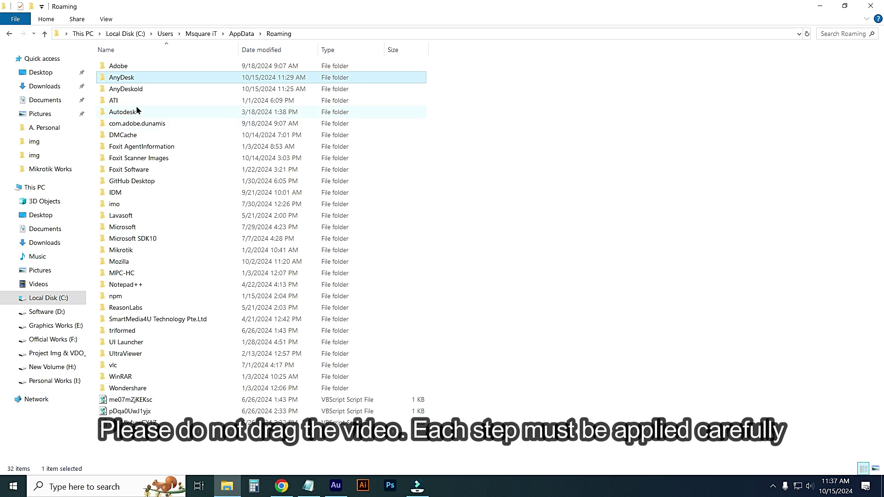
left_click(128, 92, "ctrl")
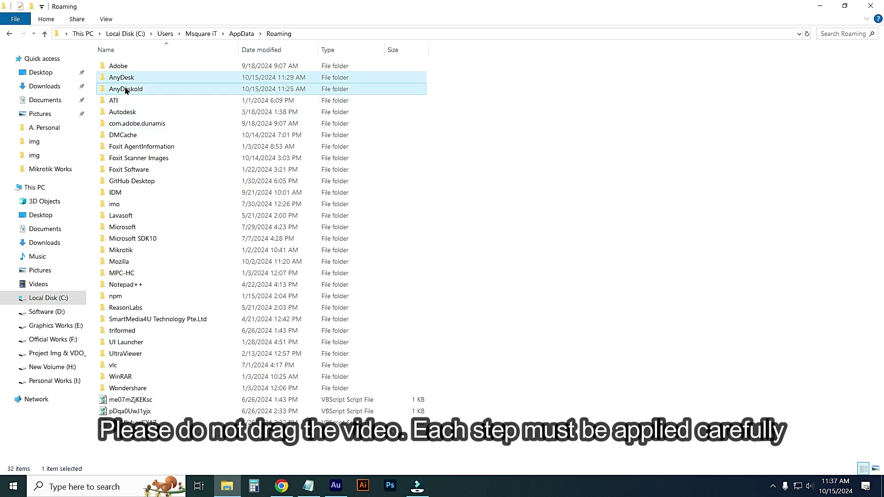
right_click(120, 84)
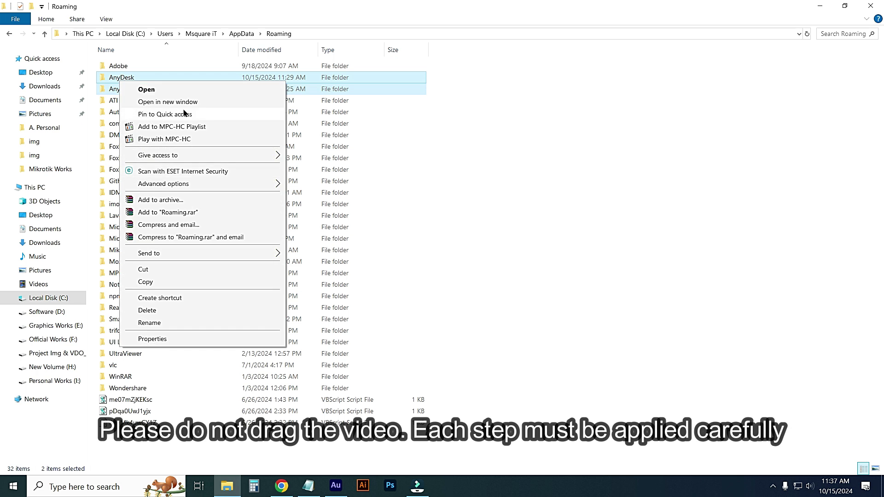
left_click(148, 309)
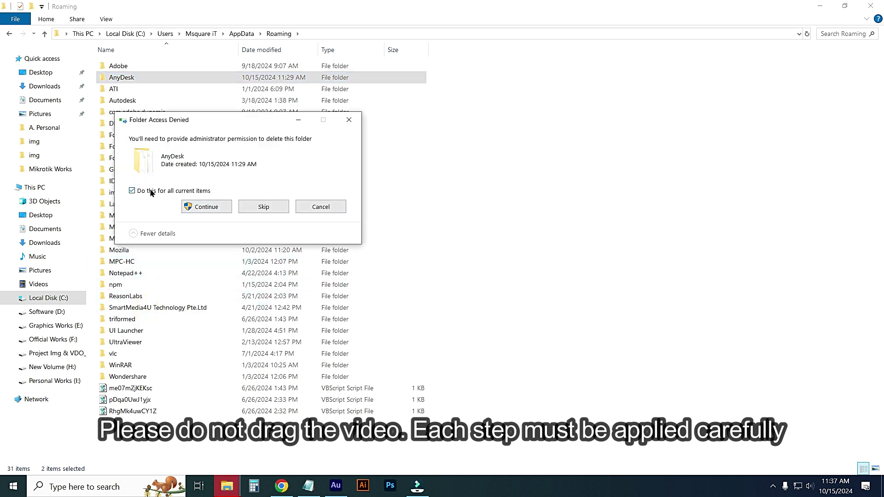
left_click(197, 206)
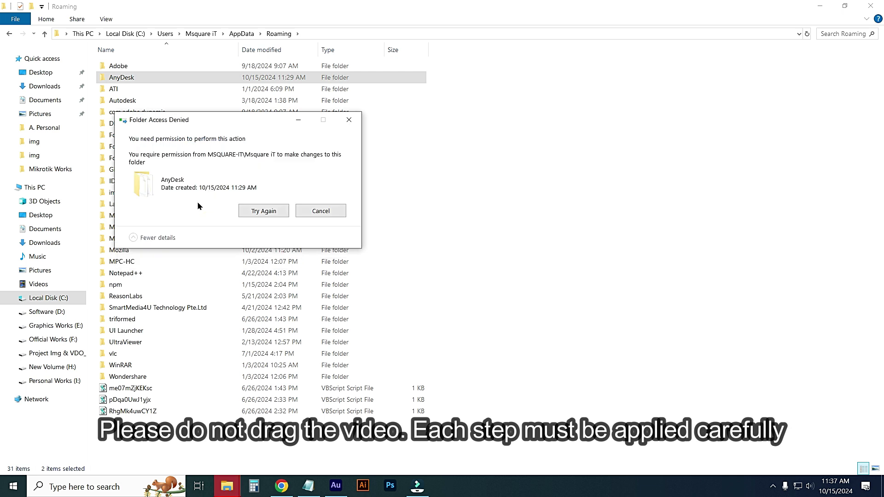
left_click(263, 212)
left_click(321, 210)
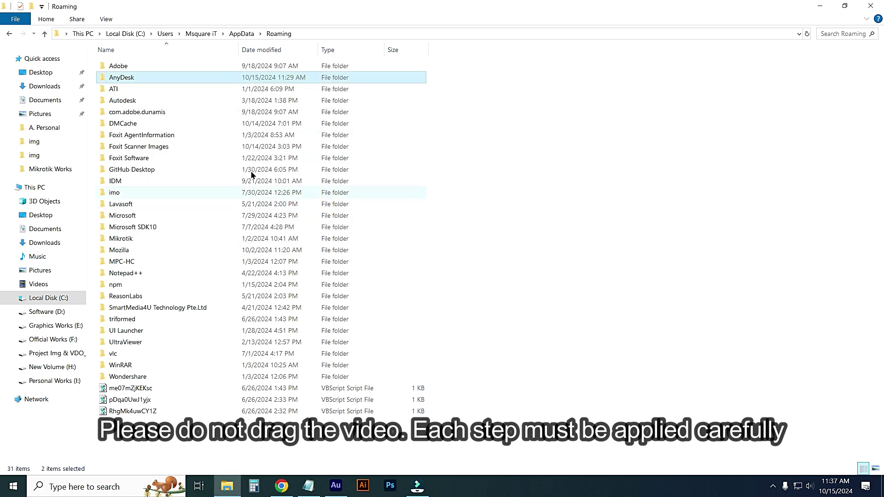
Step: Open the AnyDesk folder's Advanced Security Settings from its Properties
right_click(125, 80)
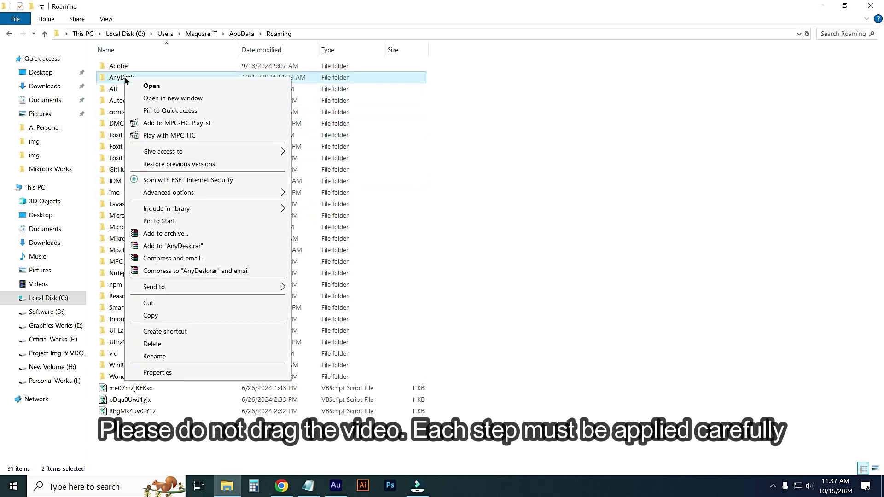
left_click(157, 373)
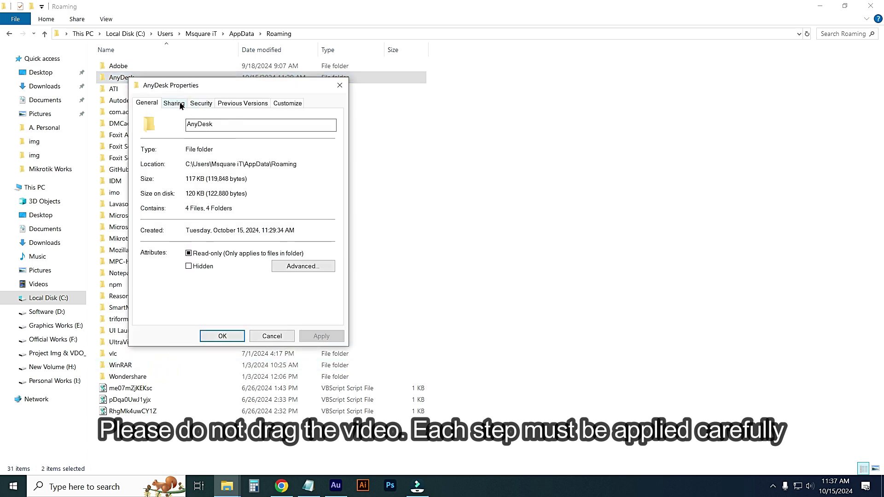
left_click(207, 105)
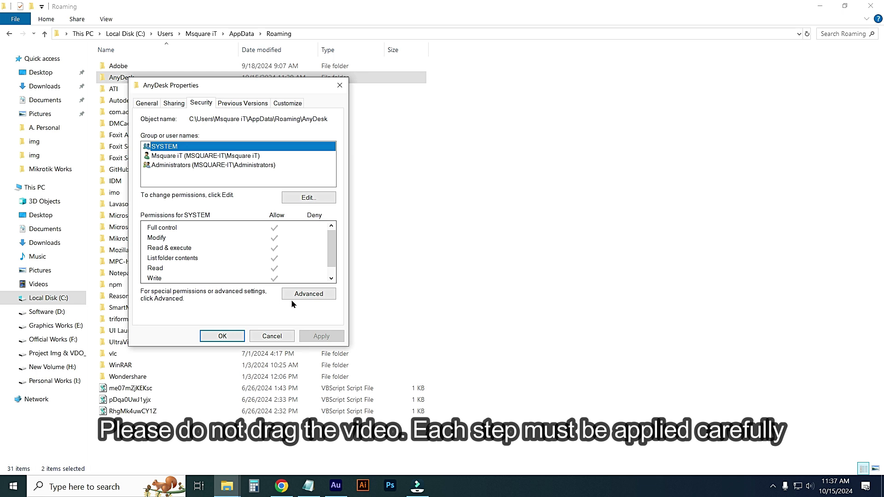
left_click(307, 294)
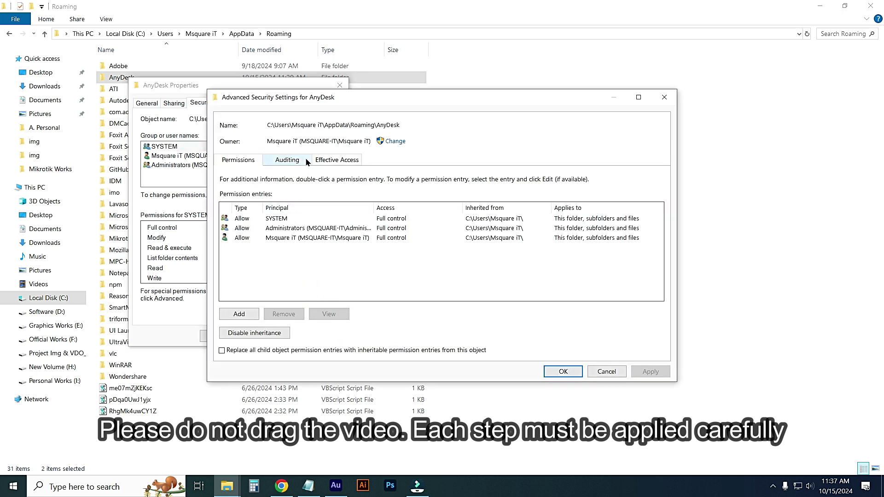
Step: Change the folder's owner to Everyone, including subcontainers and objects, and apply it
left_click(395, 142)
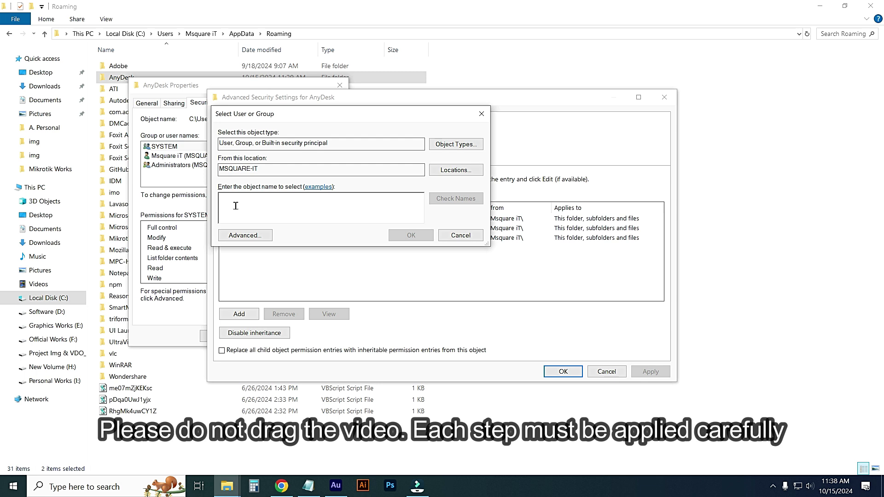
type("ev")
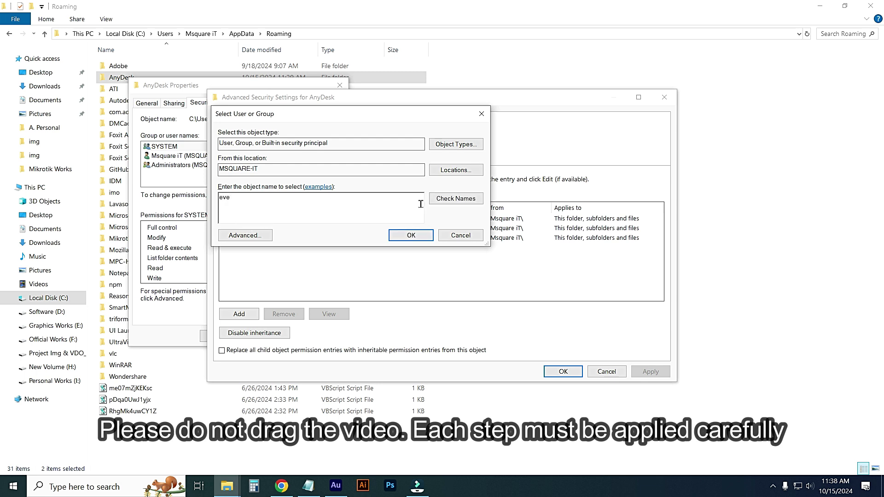
type("e")
left_click(455, 199)
left_click(252, 235)
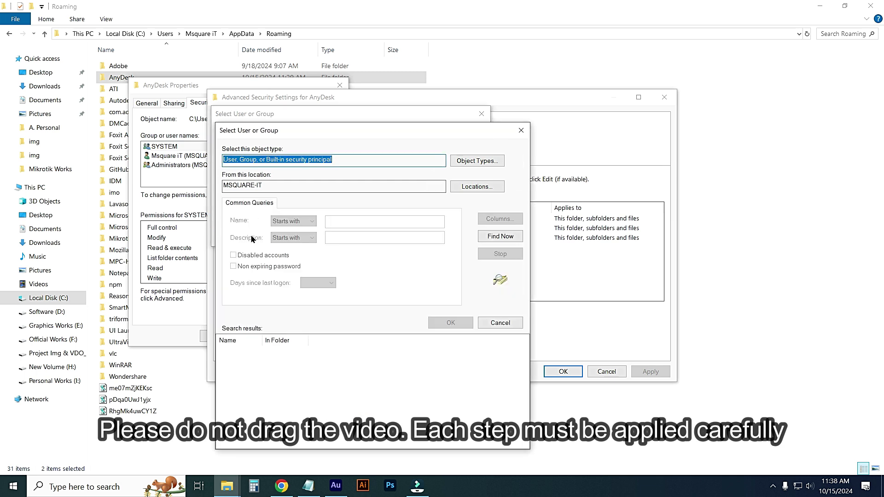
left_click(500, 323)
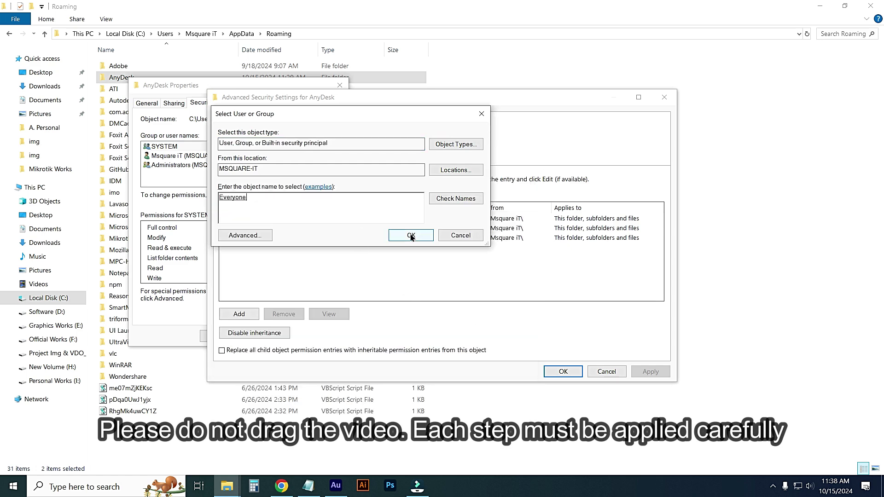
left_click(411, 234)
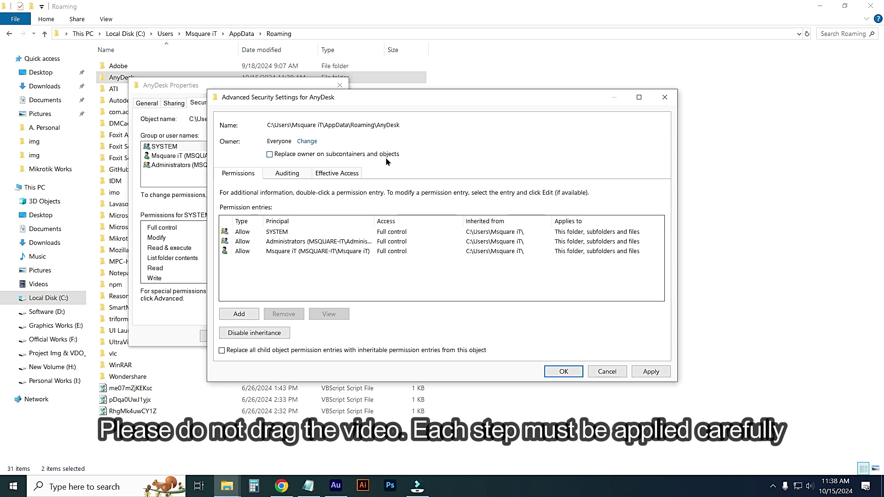
left_click(269, 154)
left_click(651, 372)
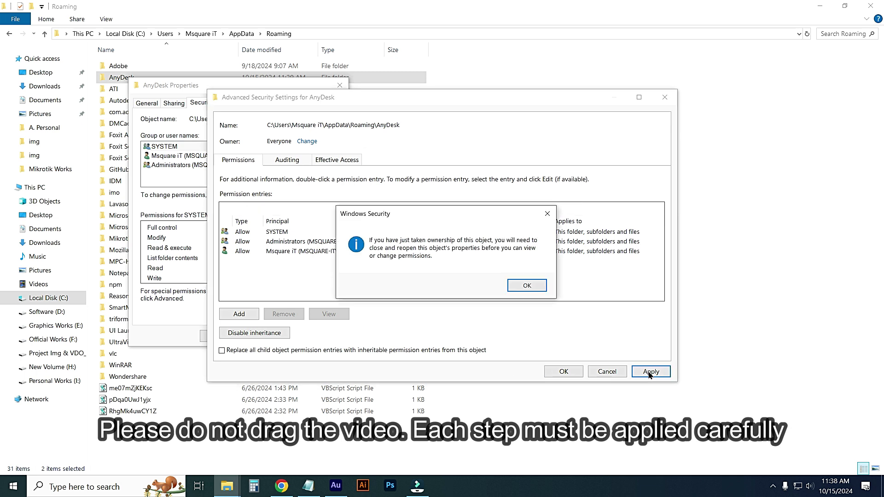
left_click(527, 286)
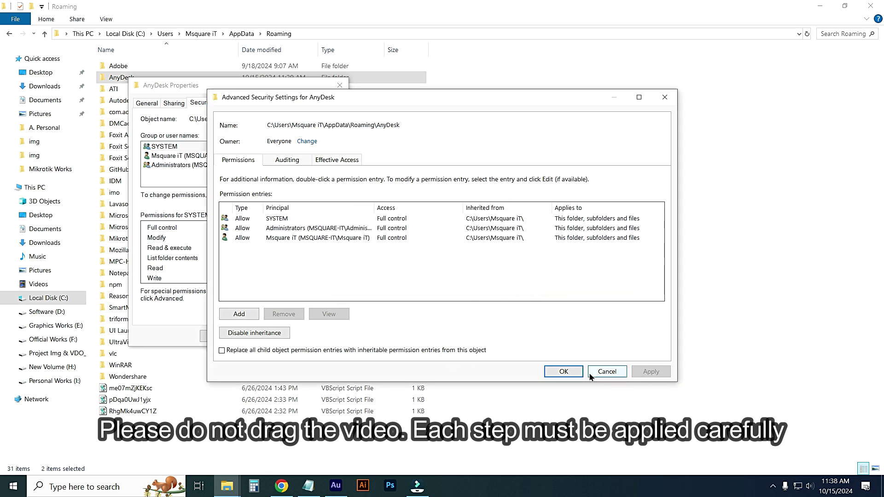
left_click(603, 371)
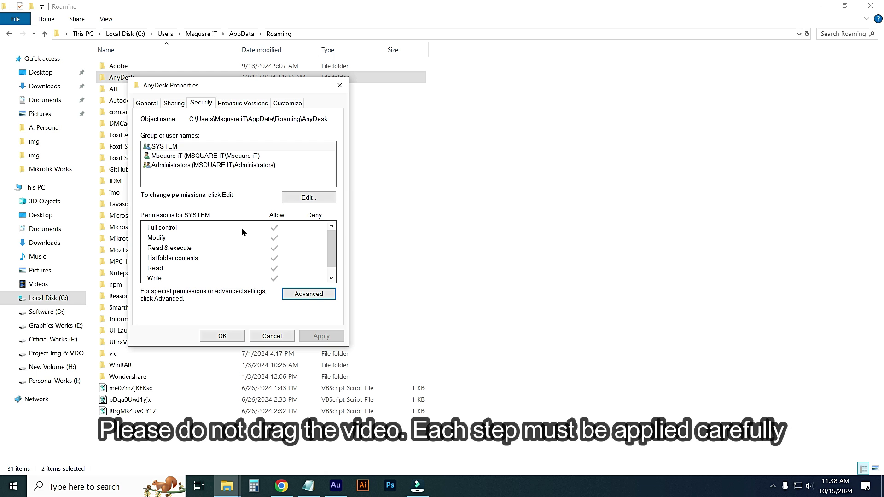
Step: Add Everyone to the AnyDesk folder's permissions with Full control allowed and apply
left_click(164, 148)
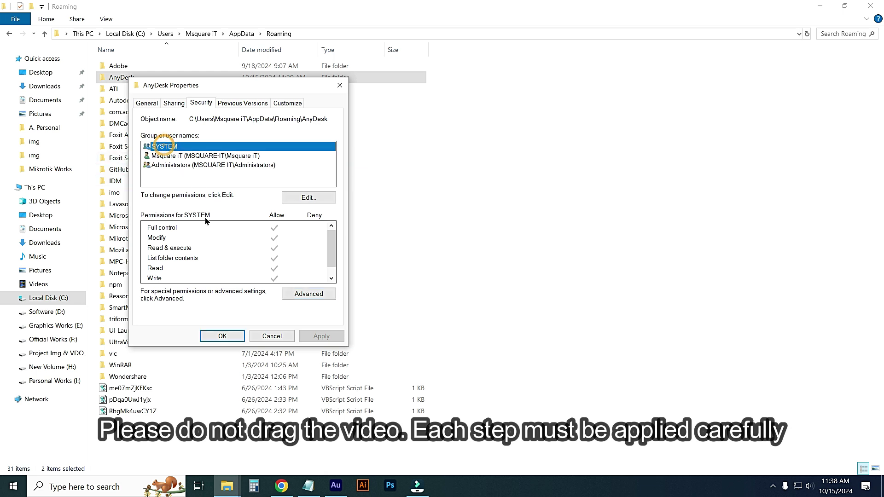
left_click(307, 199)
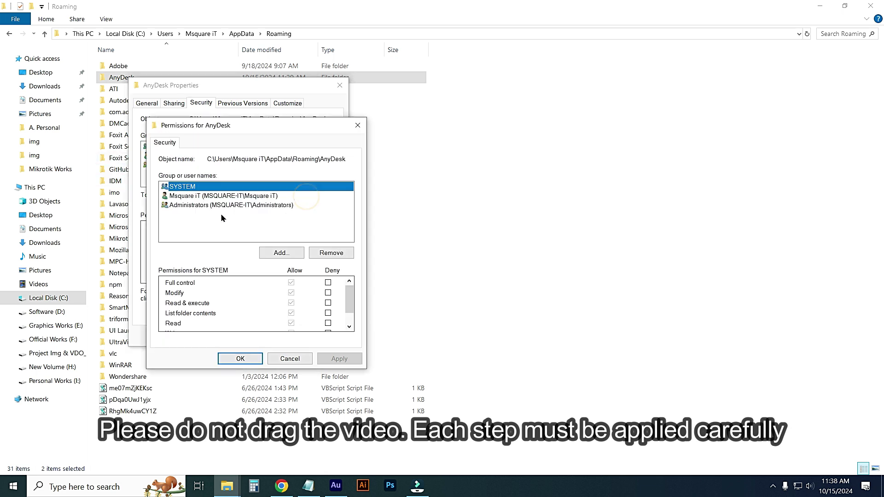
left_click(281, 253)
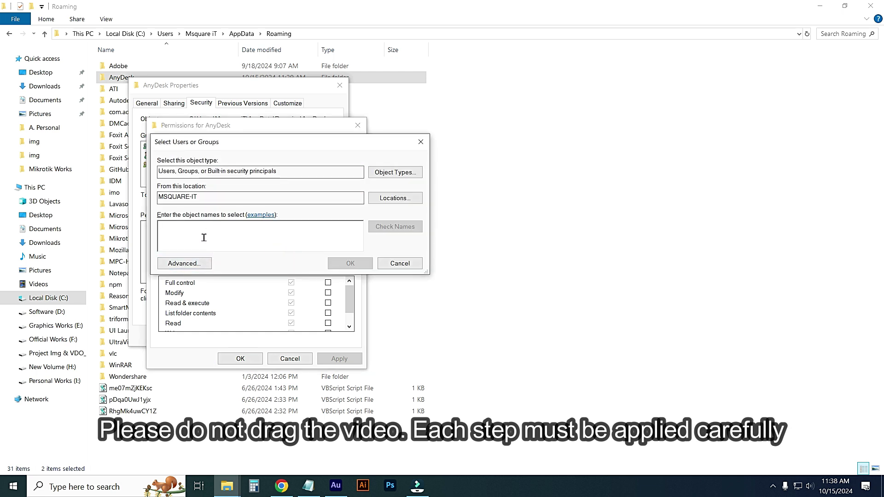
type("eve")
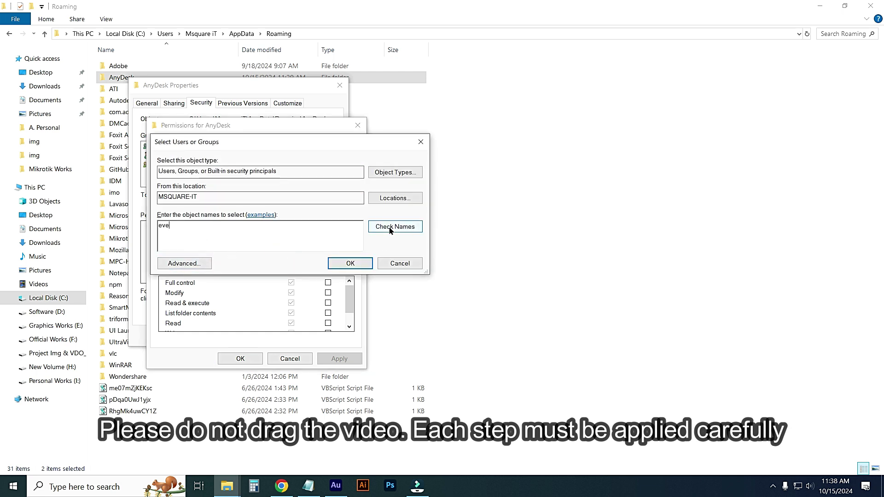
left_click(389, 227)
left_click(346, 263)
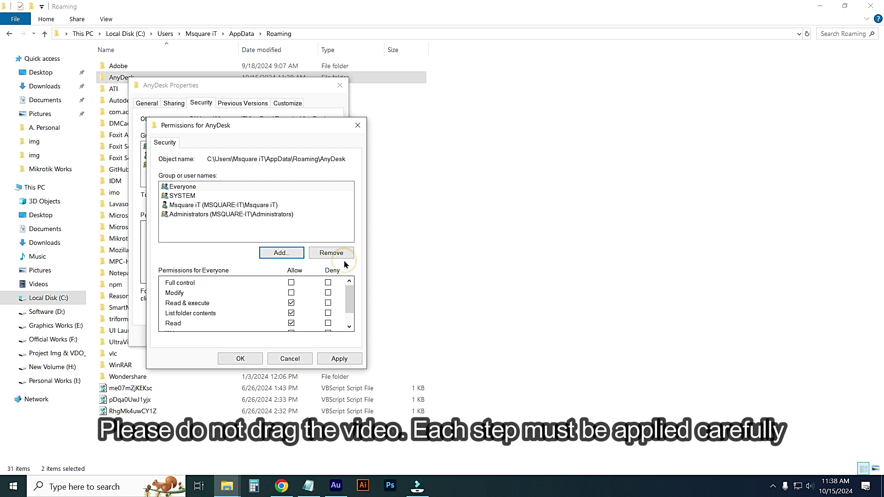
left_click(291, 283)
scroll(301, 312, "down", 1)
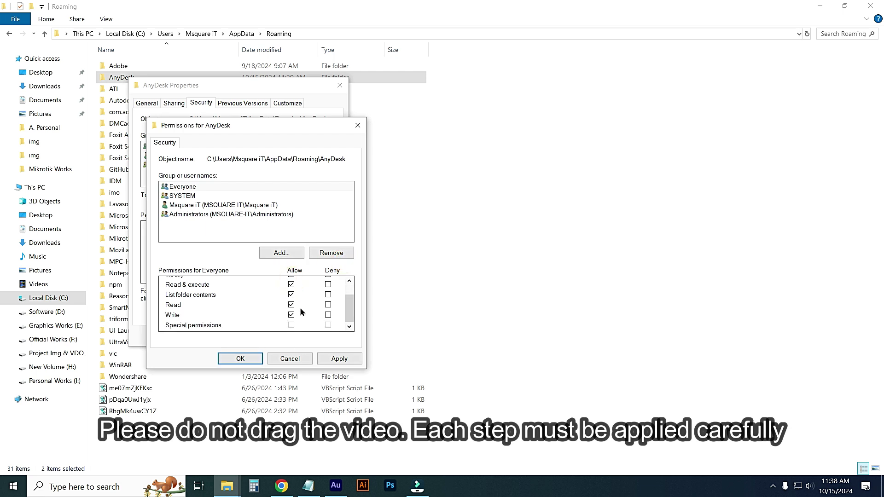
left_click(341, 359)
left_click(241, 359)
Step: Close the folder properties and quit AnyDesk from the notification area
left_click(225, 336)
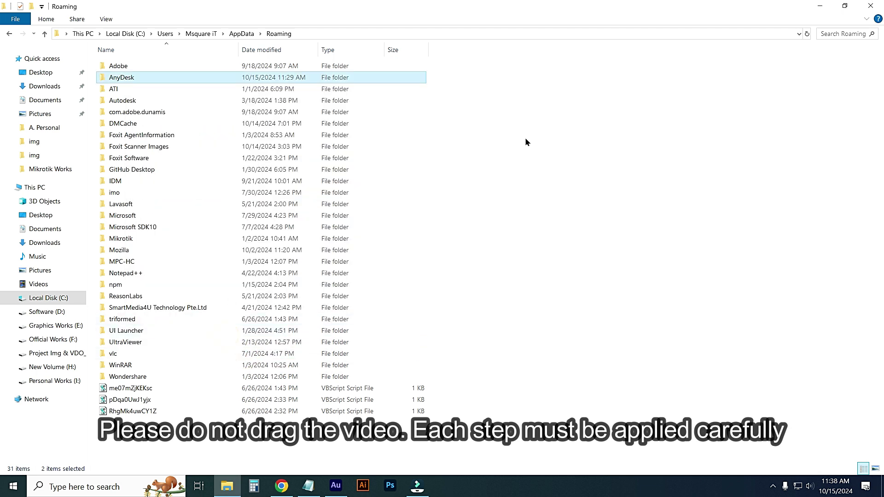
left_click(773, 486)
right_click(741, 422)
left_click(741, 417)
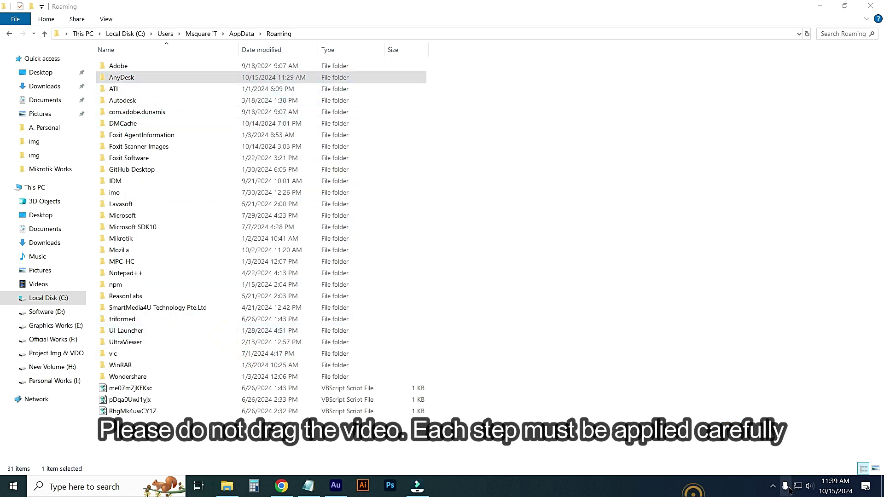
left_click(773, 489)
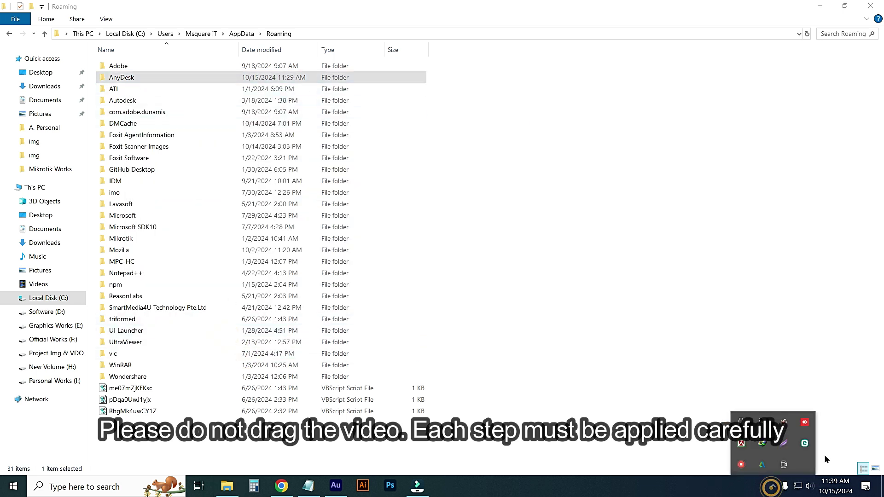
right_click(806, 426)
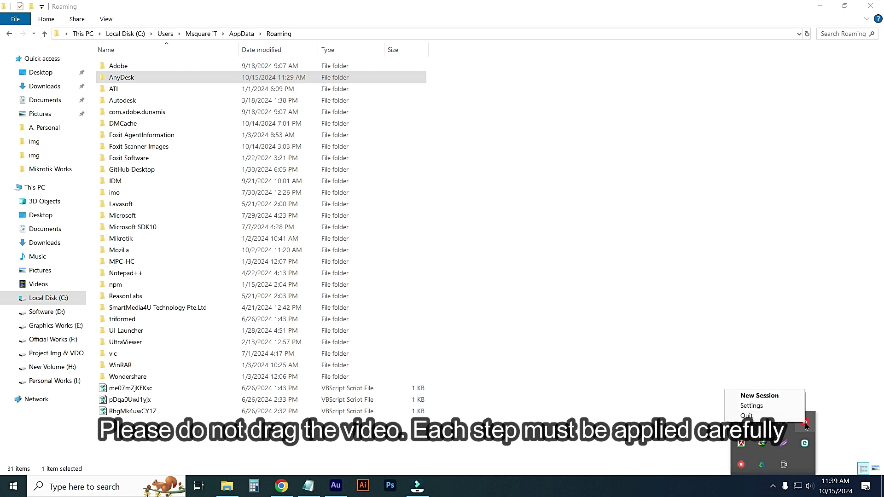
left_click(747, 416)
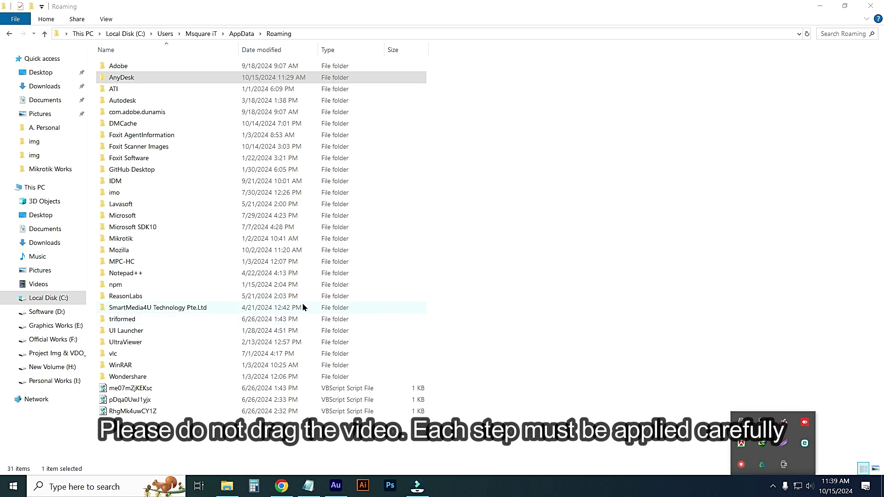
Step: Delete the AnyDesk folder, refresh the desktop, and return to the Roaming window
right_click(118, 77)
left_click(144, 343)
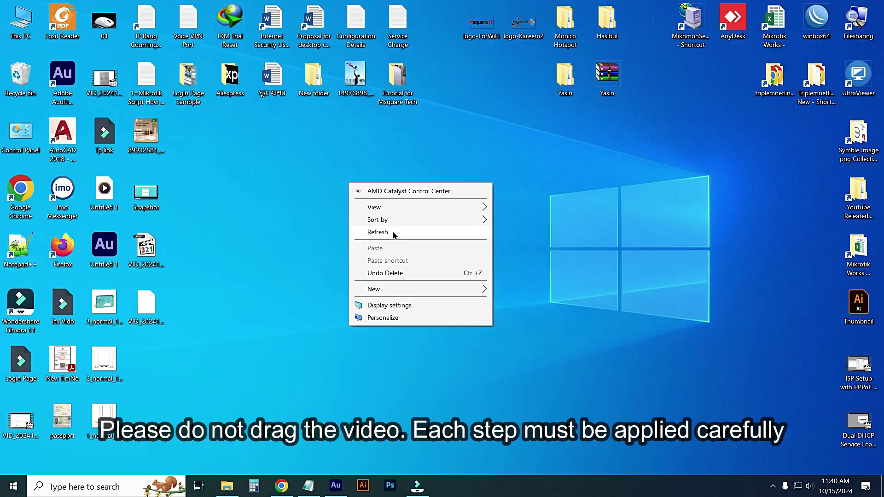
left_click(383, 233)
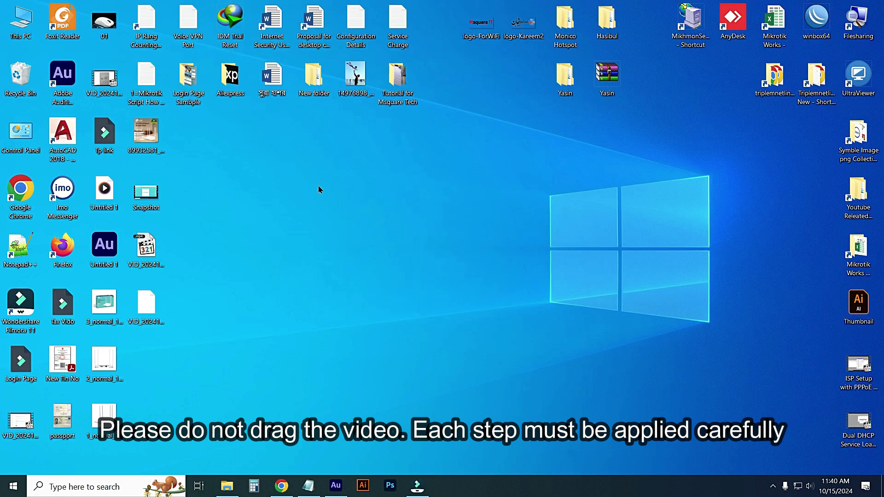
right_click(320, 189)
left_click(345, 233)
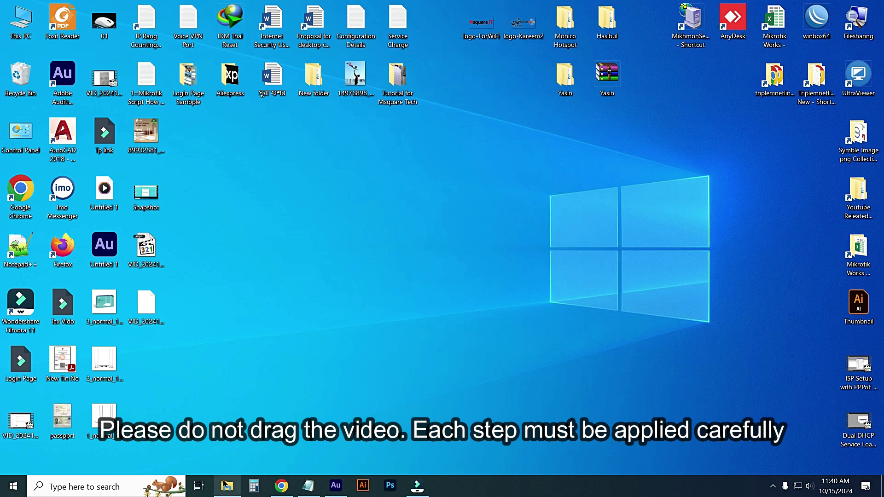
left_click(226, 485)
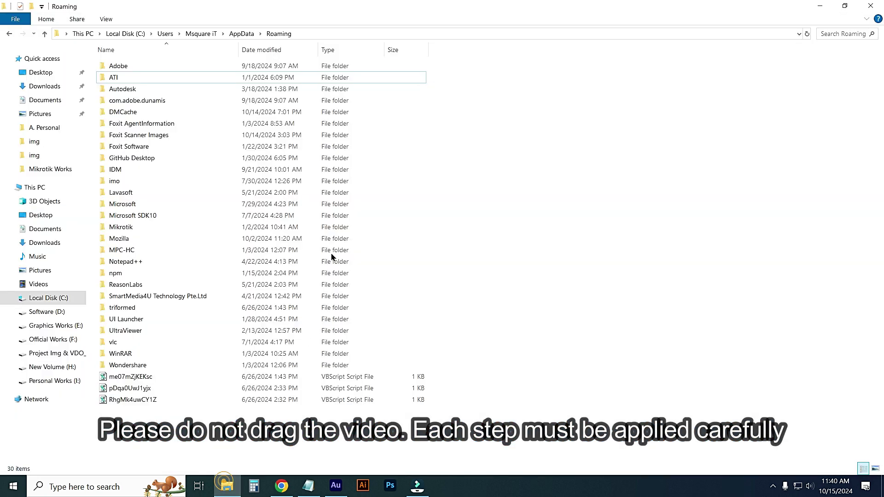
Step: Navigate from the C: drive into C:\Windows\System32
left_click(125, 34)
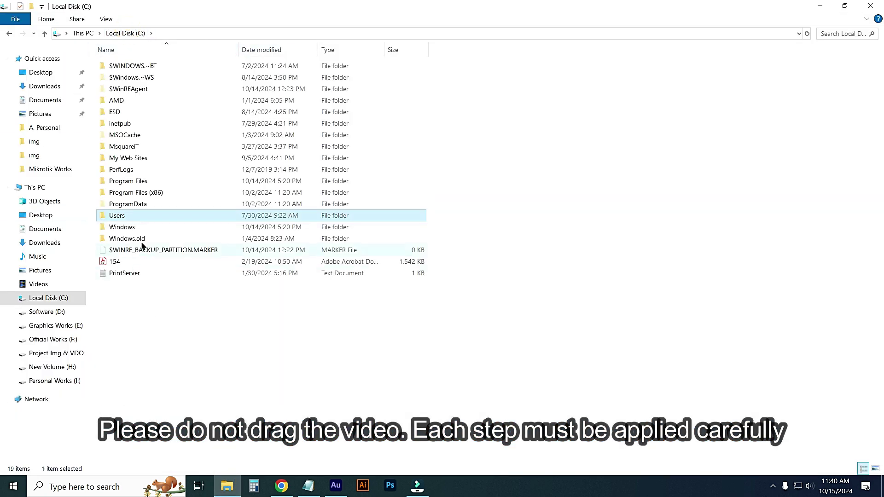
left_click(127, 230)
double_click(128, 230)
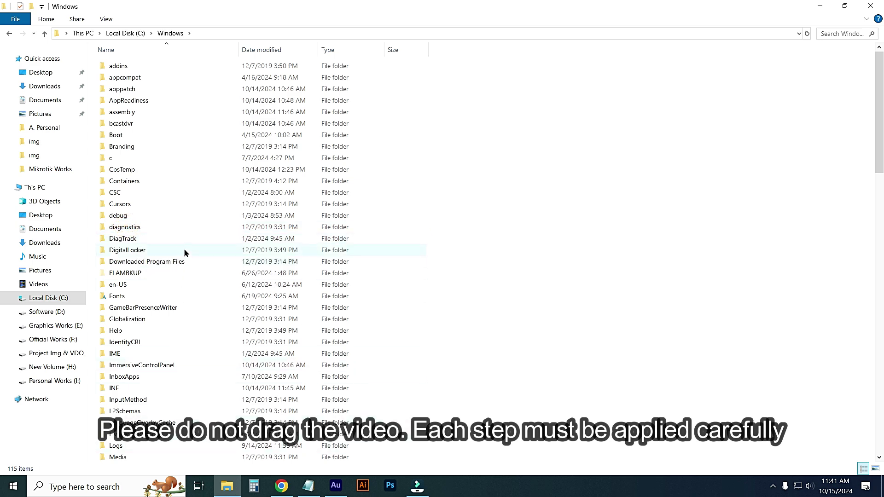
scroll(184, 252, "down", 6)
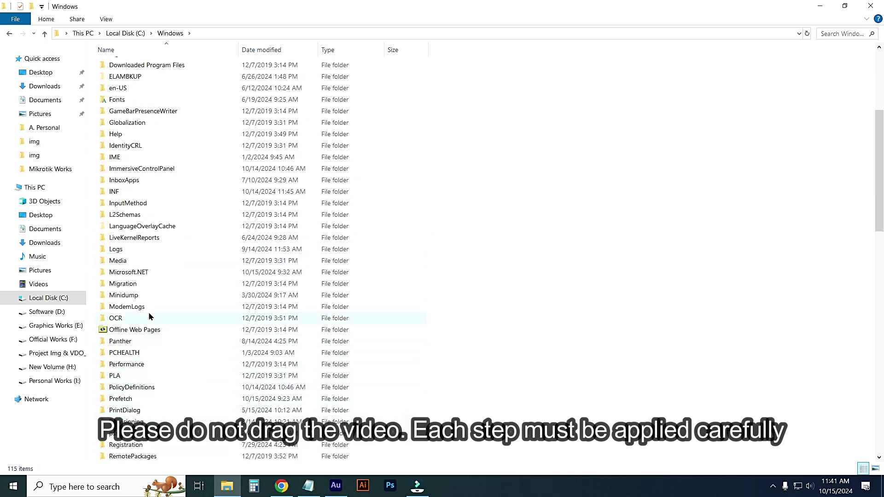
key("s")
key("s")
key("s")
key("s")
key("s")
key("s")
key("s")
key("s")
key("s")
key("s")
key("s")
key("s")
key("s")
key("s")
key("s")
key("s")
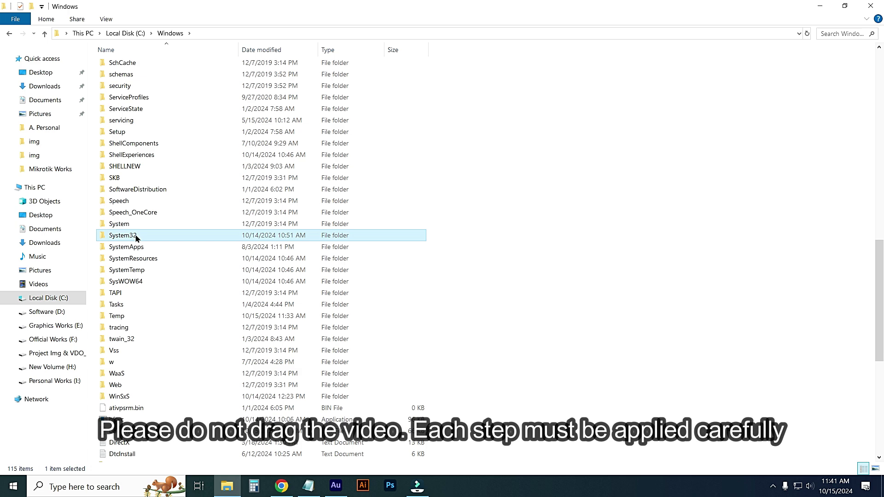
double_click(137, 236)
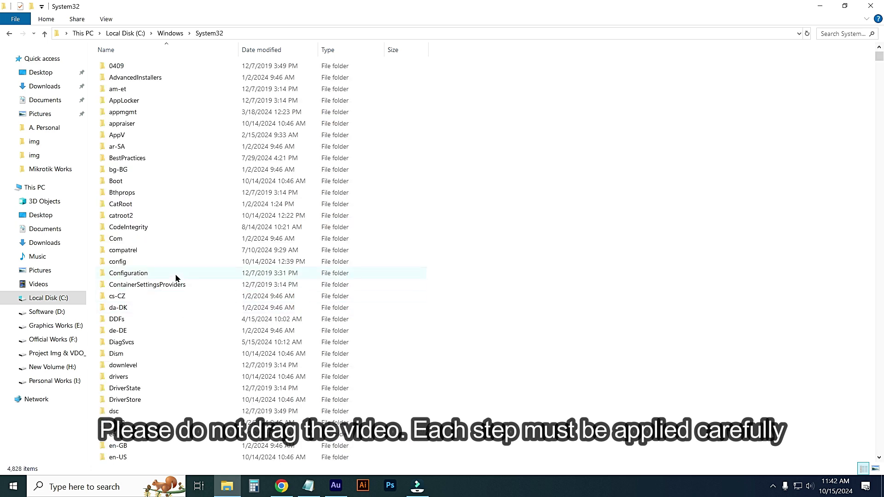
Step: Open DriverStore\FileRepository to list its 691 driver folders, including anydeskprintdriver.inf_amd64
left_click(131, 274)
key("d")
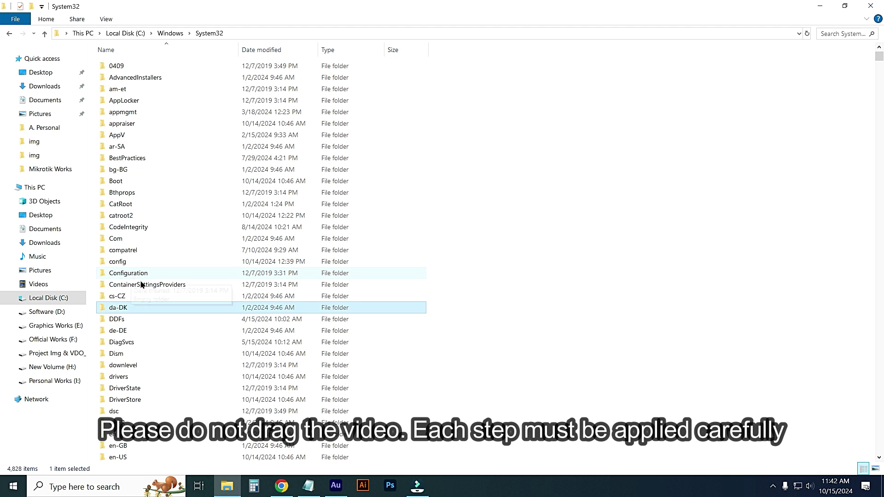
key("Down")
key("Down")
key("Down")
key("Down")
key("Down")
key("Down")
key("Down")
key("Down")
left_click(141, 403)
left_click(163, 403)
left_click(163, 403)
double_click(164, 401)
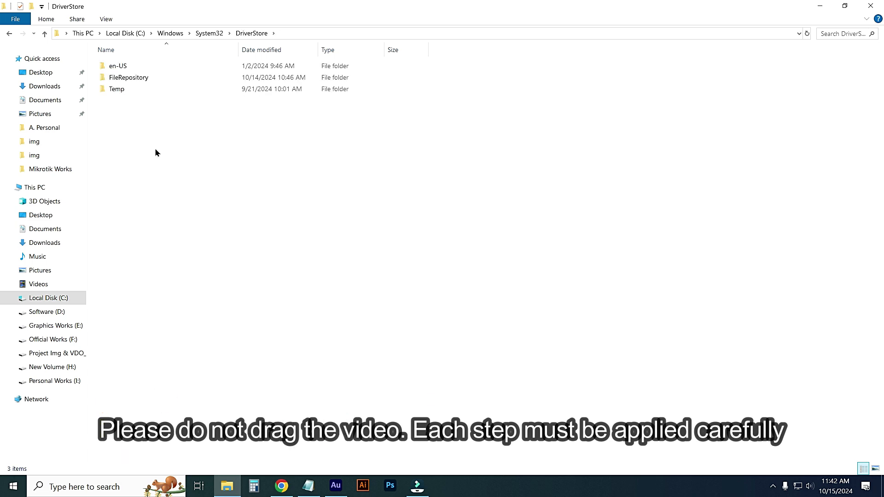
double_click(133, 81)
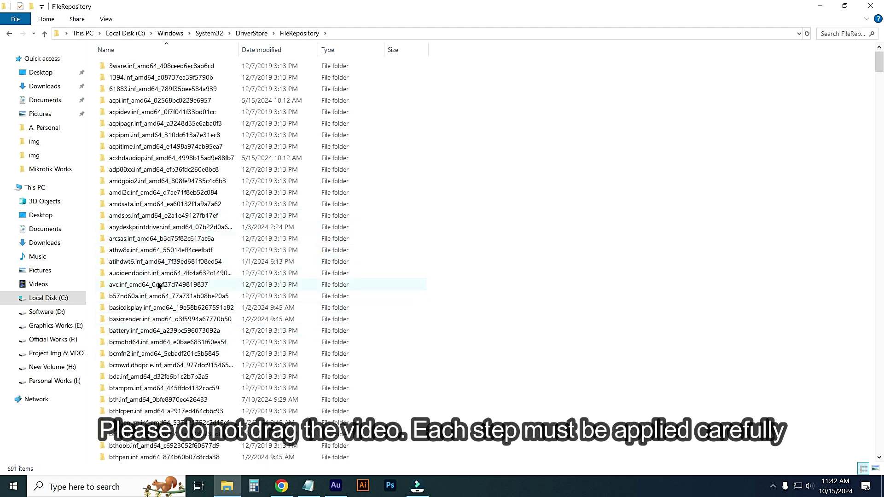
scroll(164, 363, "down", 8)
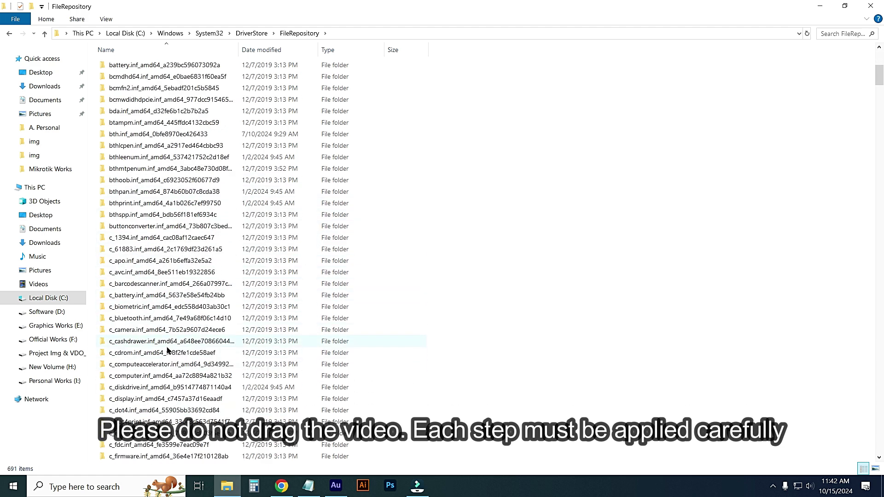
left_click(161, 237)
key("Home")
key("Down")
key("Down")
key("Down")
key("Down")
key("Down")
key("Down")
key("Down")
key("Down")
key("Down")
key("Down")
key("Down")
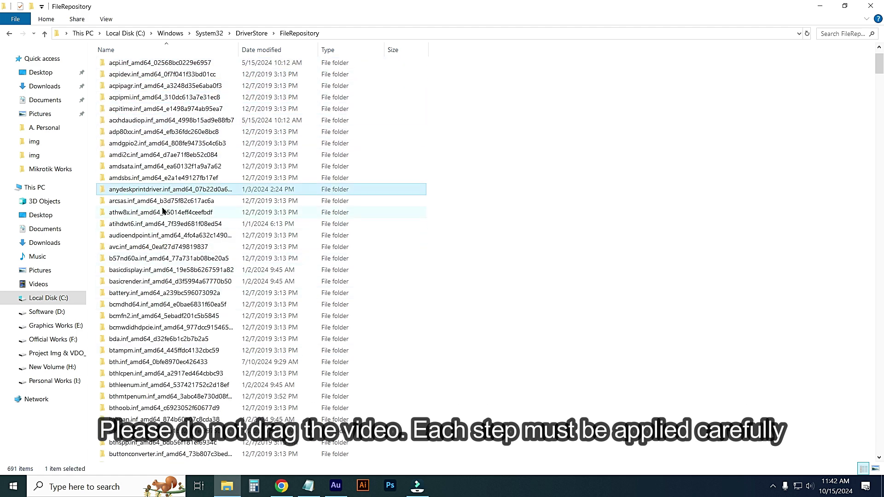
left_click(138, 193)
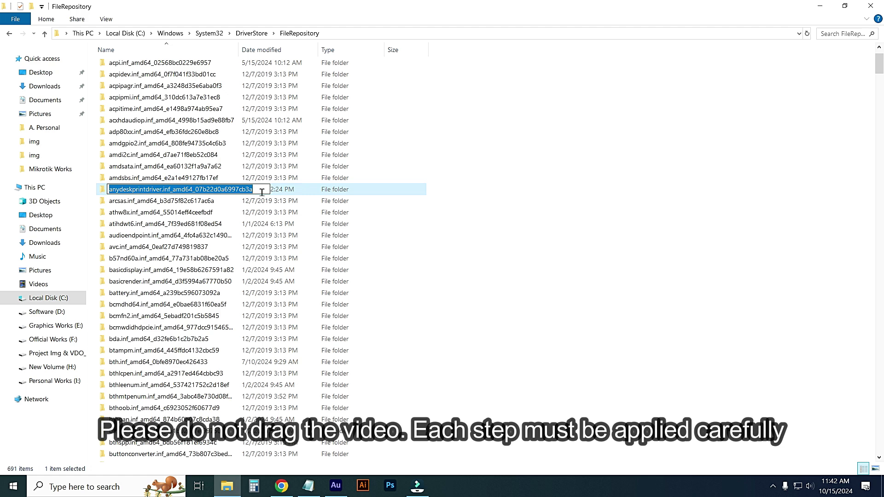
left_click(482, 215)
left_click(198, 191)
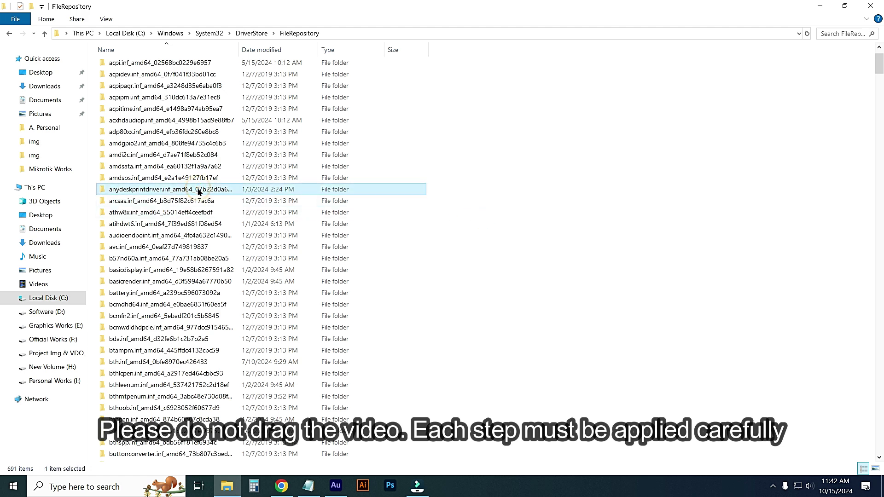
right_click(198, 191)
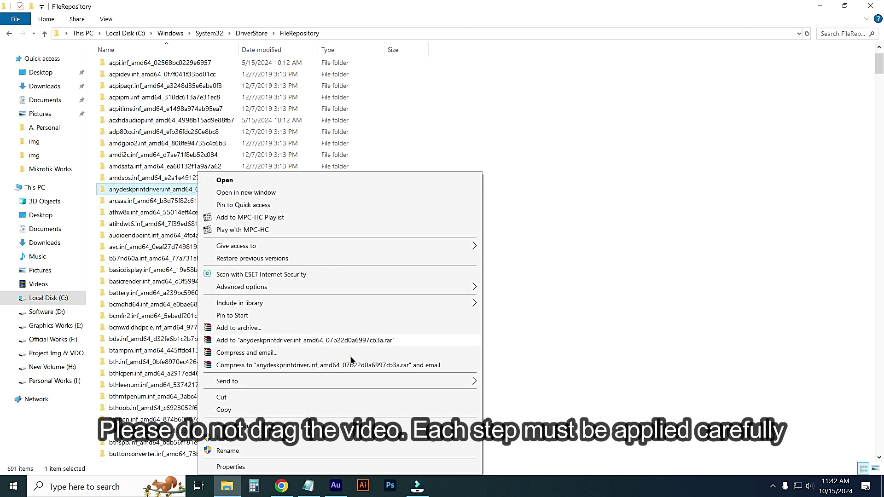
left_click(400, 438)
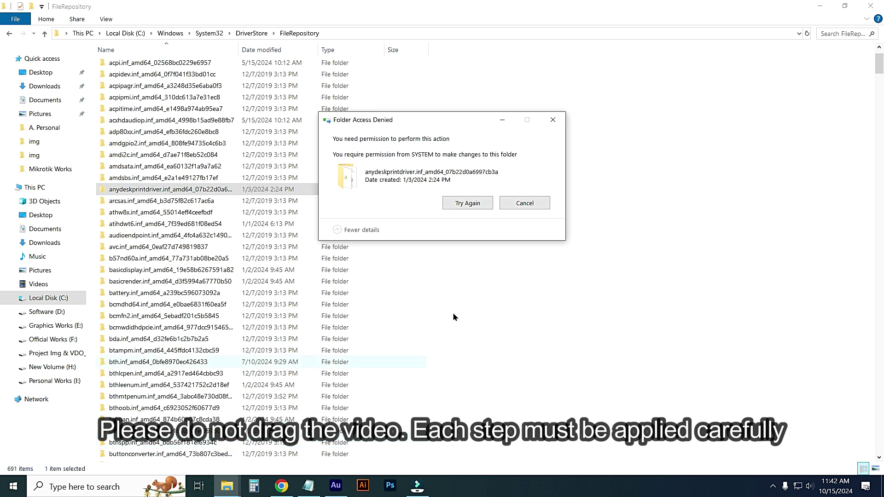
left_click(460, 205)
left_click(466, 203)
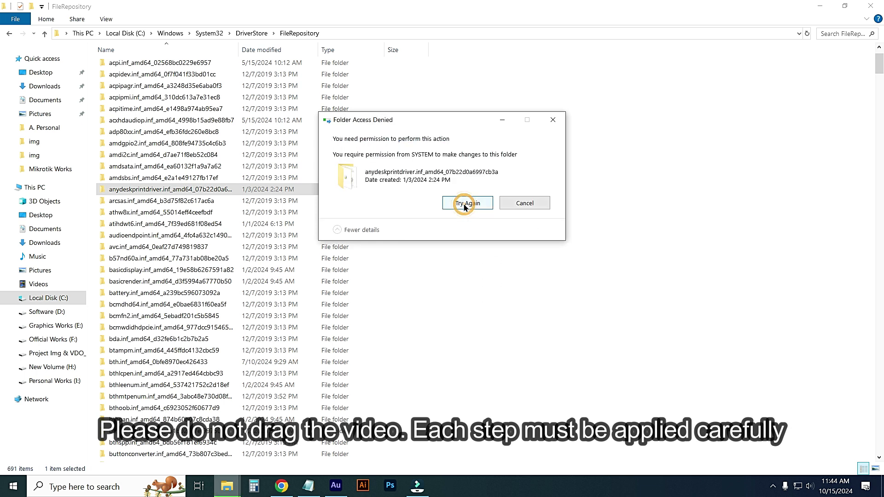
left_click(522, 204)
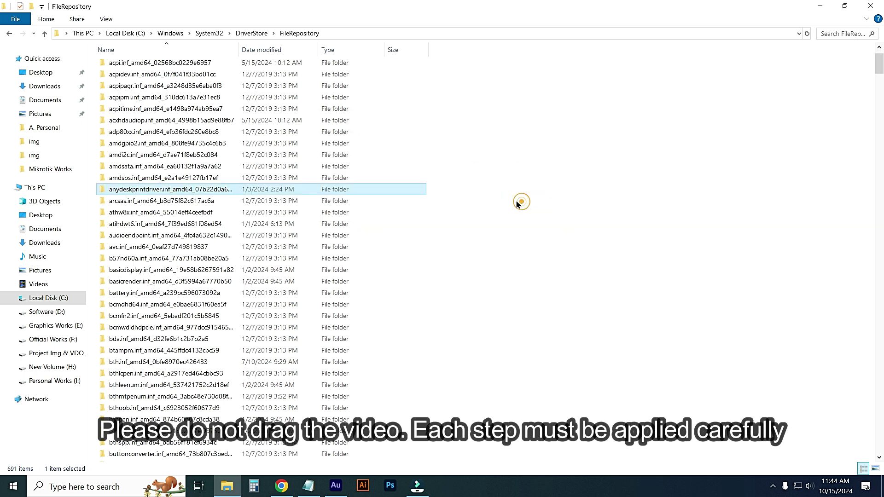
left_click(772, 486)
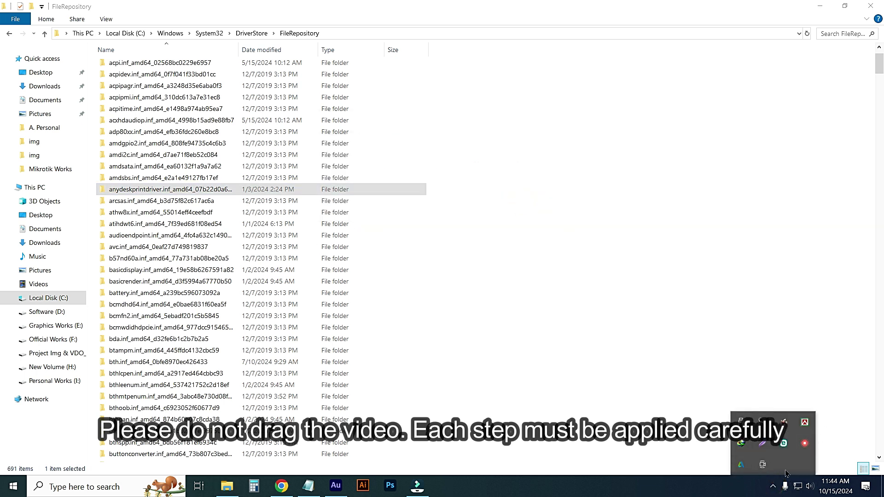
left_click(631, 172)
left_click(121, 193)
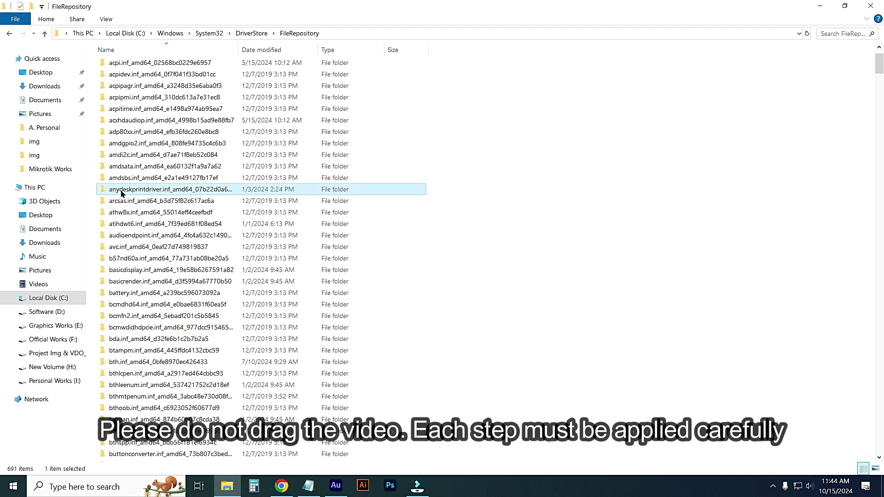
Step: Open the anydeskprintdriver folder's Security properties, review Everyone's read-only permissions, and cancel the editor
right_click(122, 192)
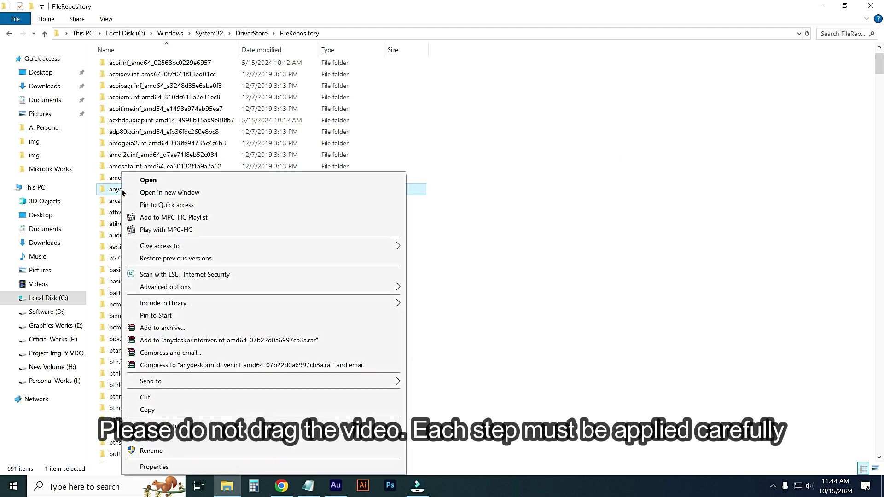
left_click(154, 467)
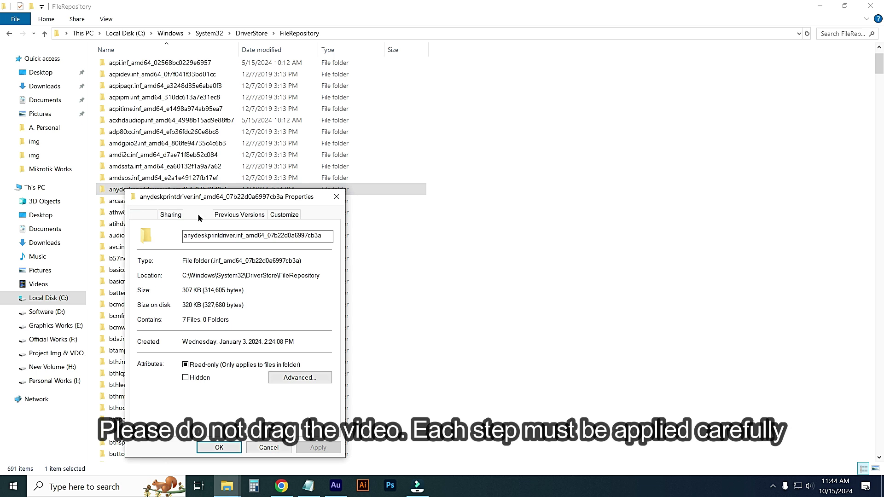
left_click(198, 215)
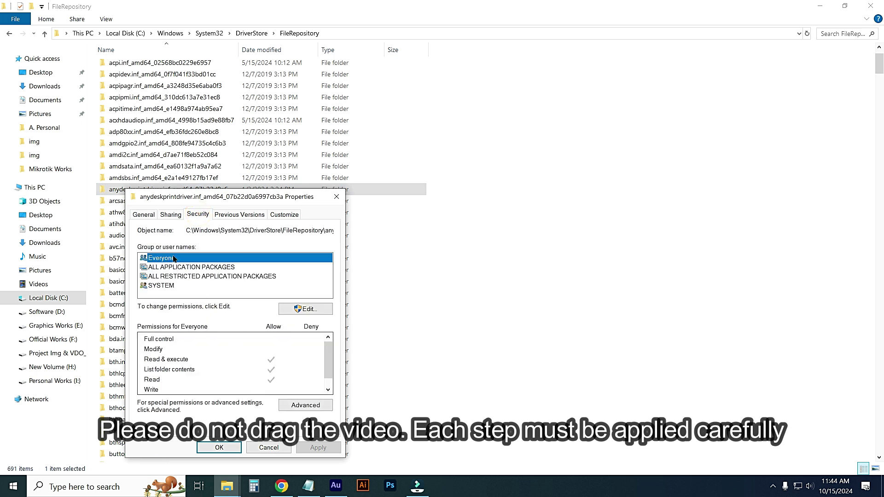
left_click(306, 309)
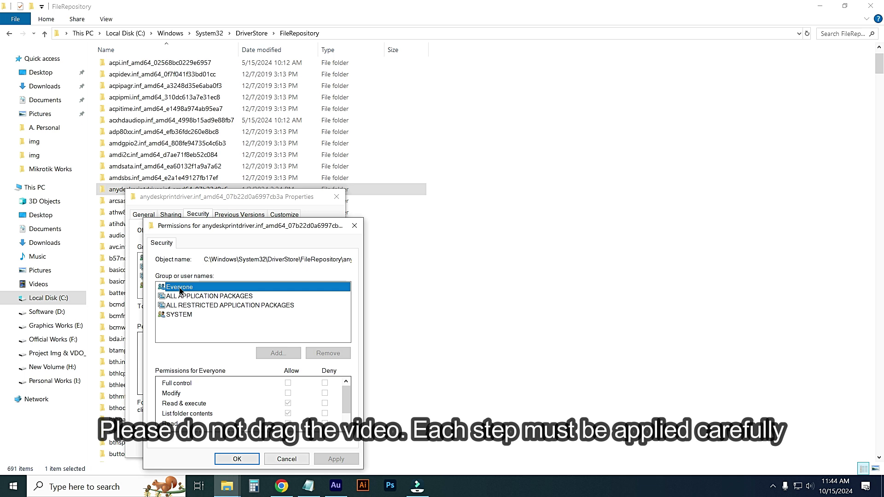
scroll(275, 393, "down", 1)
scroll(278, 402, "up", 1)
scroll(272, 415, "down", 1)
left_click(287, 459)
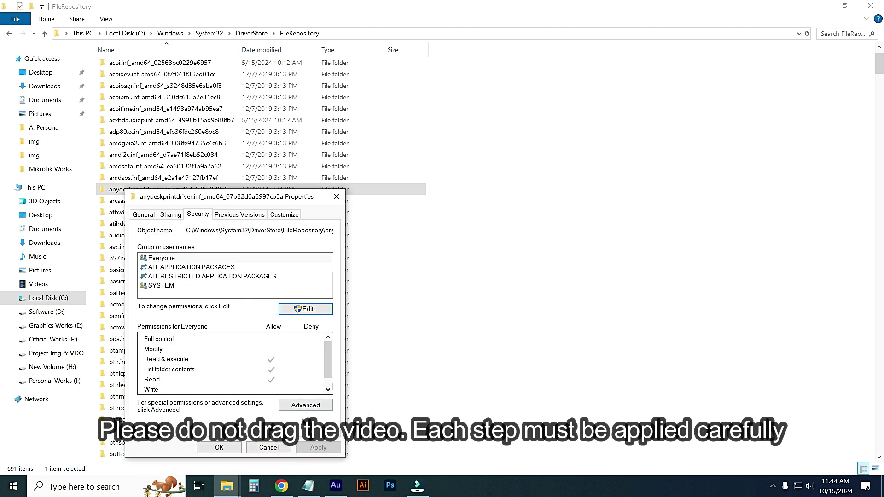
Step: In Advanced Security Settings, choose Everyone as the anydeskprintdriver folder's new owner, replacing SYSTEM
left_click(305, 406)
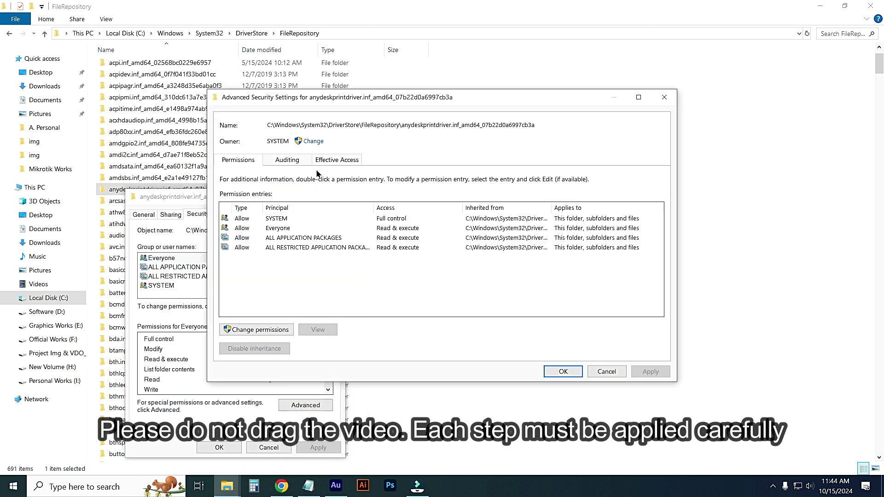
left_click(313, 142)
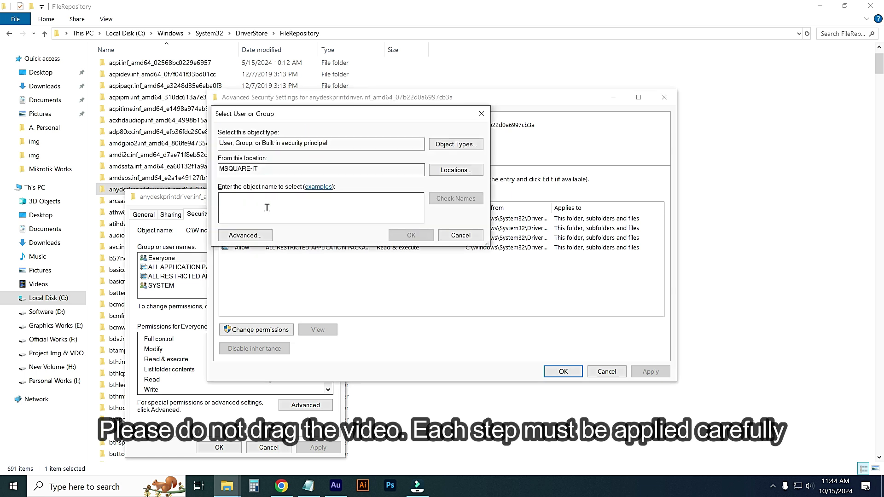
left_click(245, 235)
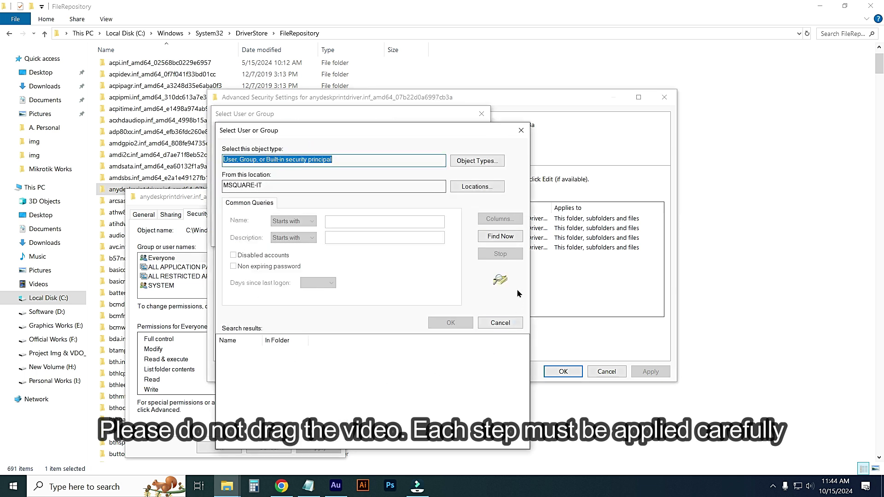
left_click(497, 237)
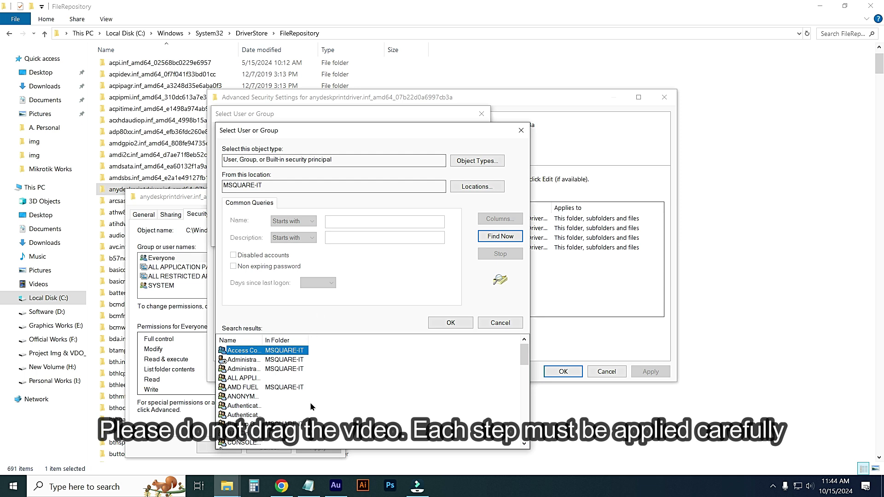
scroll(311, 407, "down", 2)
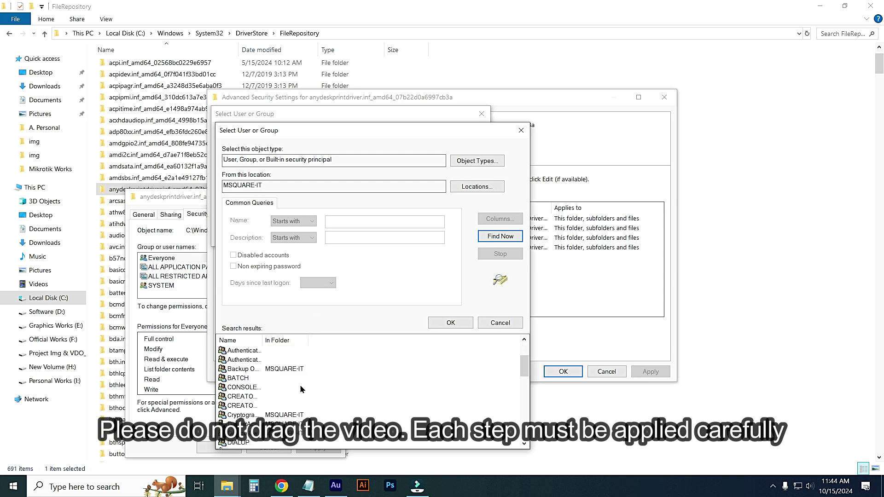
scroll(302, 389, "down", 4)
left_click_drag(263, 340, 330, 340)
left_click(249, 360)
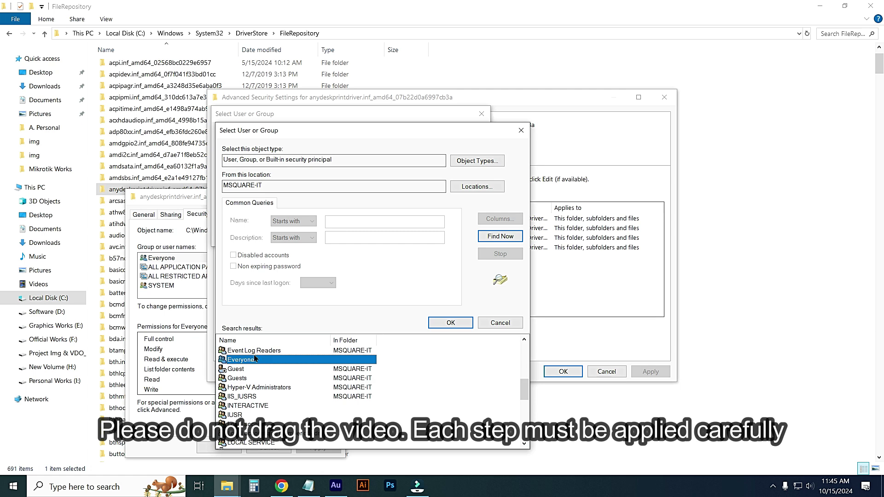
left_click(450, 323)
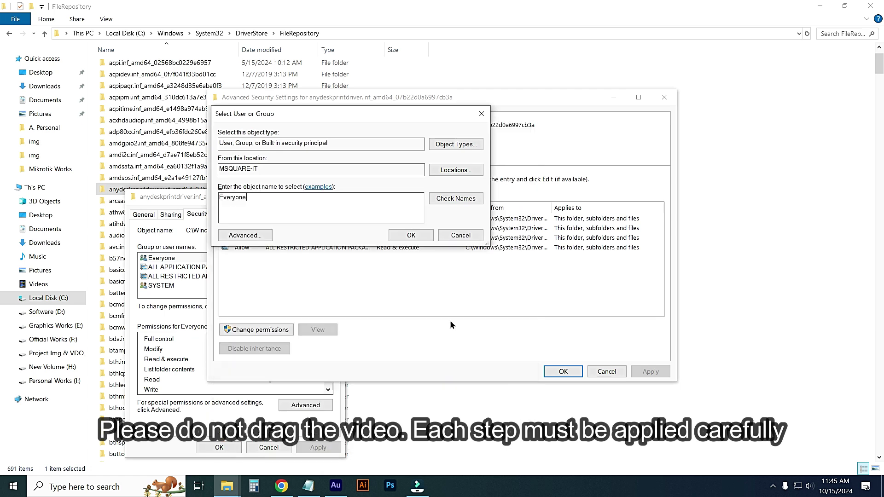
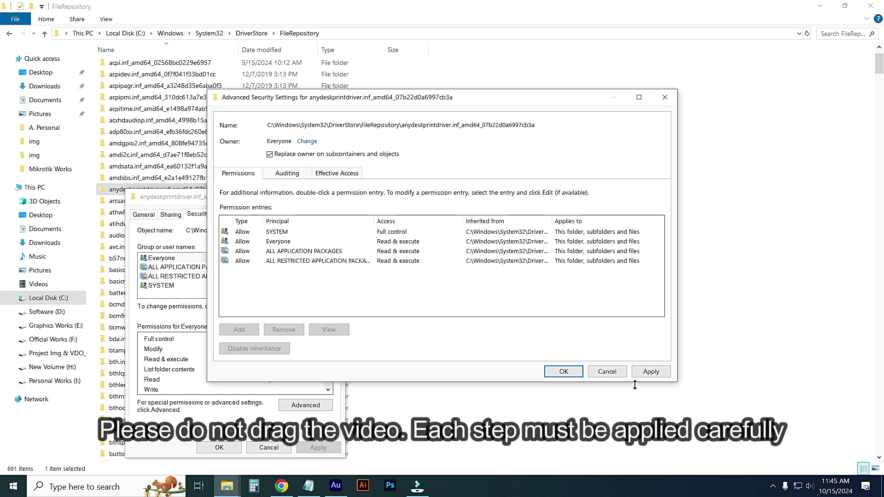
Step: Make Everyone the owner of the anydeskprintdriver.inf_amd64 folder and close Advanced Security Settings
left_click(651, 371)
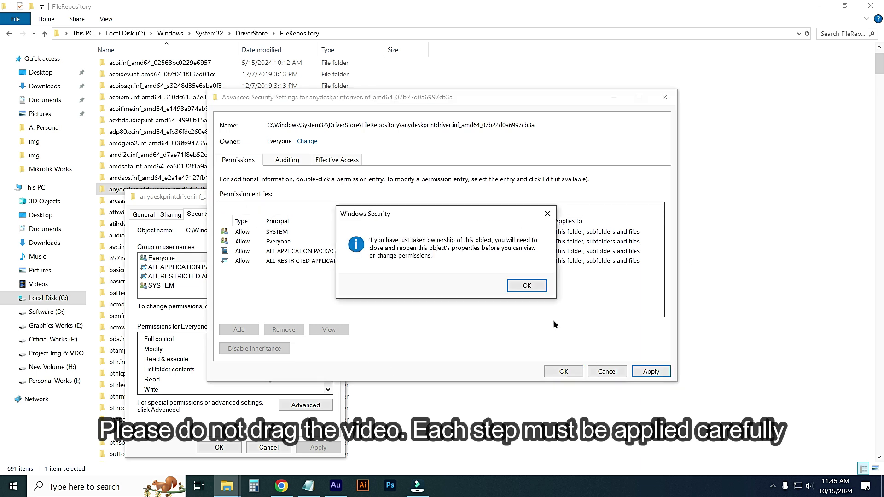
left_click(525, 284)
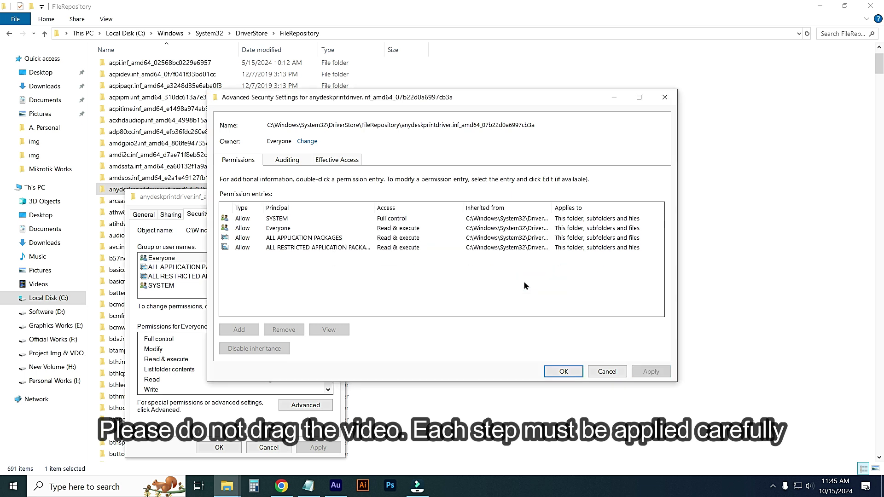
left_click(562, 371)
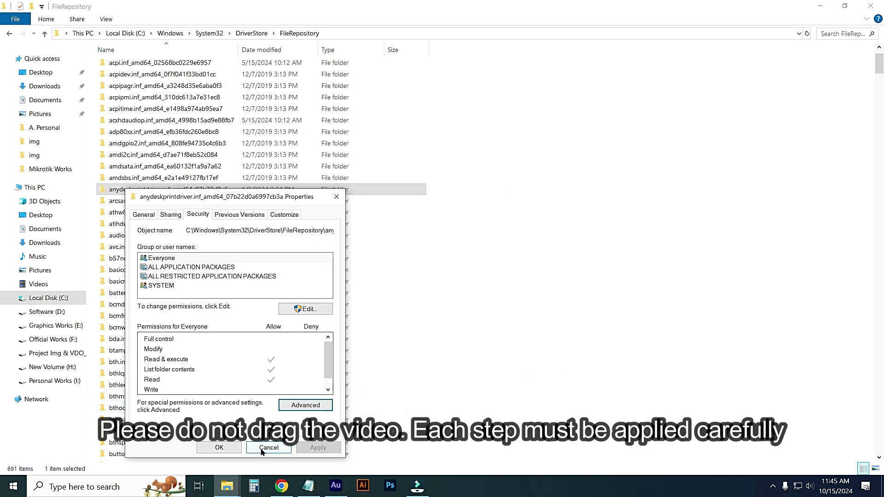
Step: Grant Everyone Full control Allow on the folder, confirm the warning, and close the properties dialogs
left_click(172, 260)
left_click(172, 260)
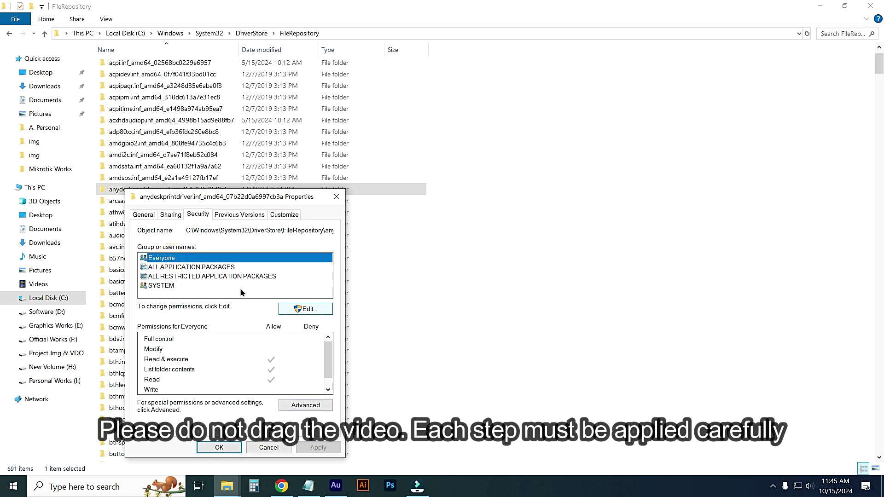
left_click(304, 309)
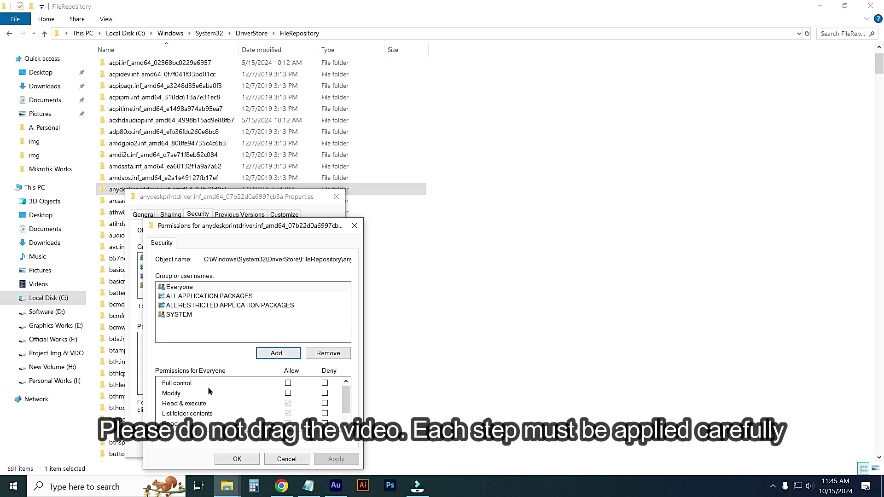
left_click(288, 382)
scroll(304, 411, "down", 1)
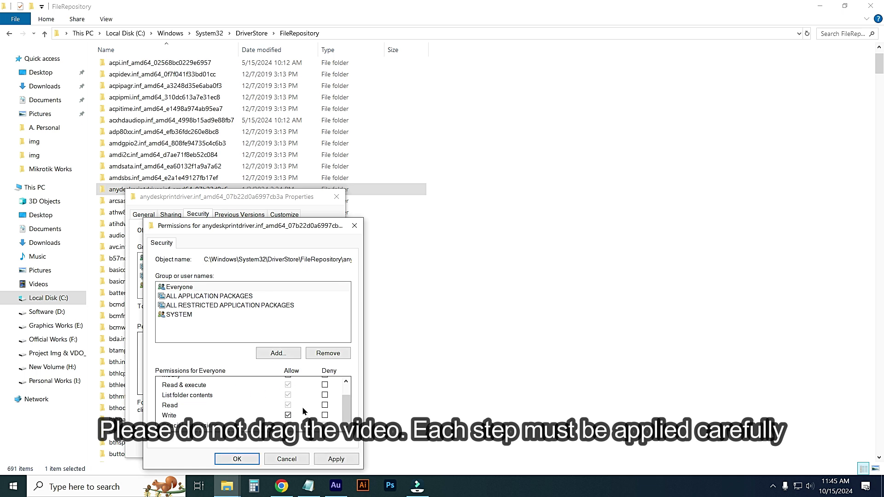
left_click(336, 459)
left_click(474, 297)
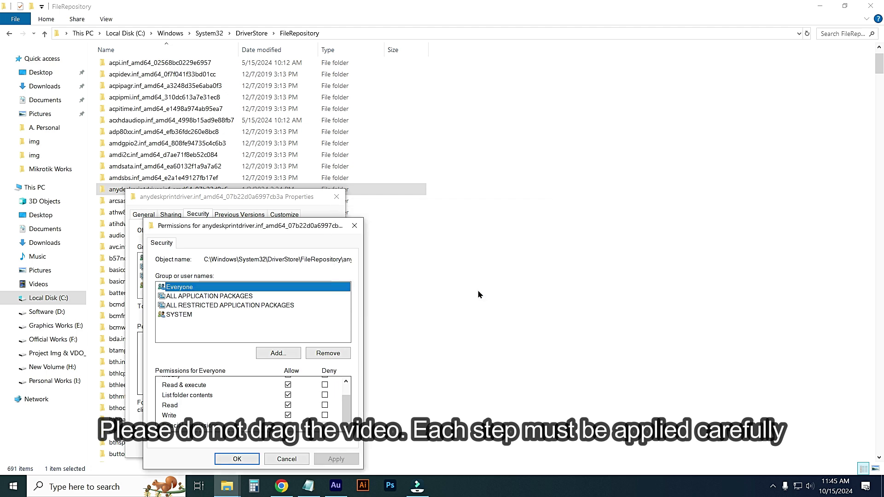
left_click(244, 459)
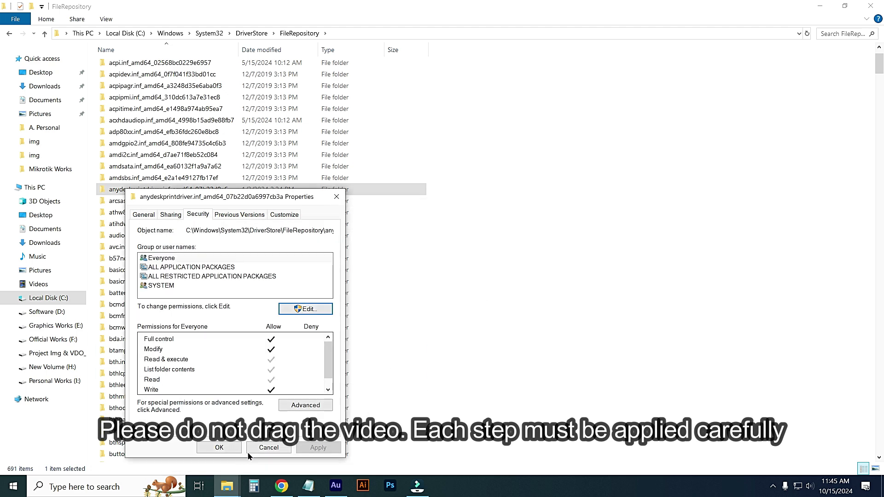
left_click(219, 447)
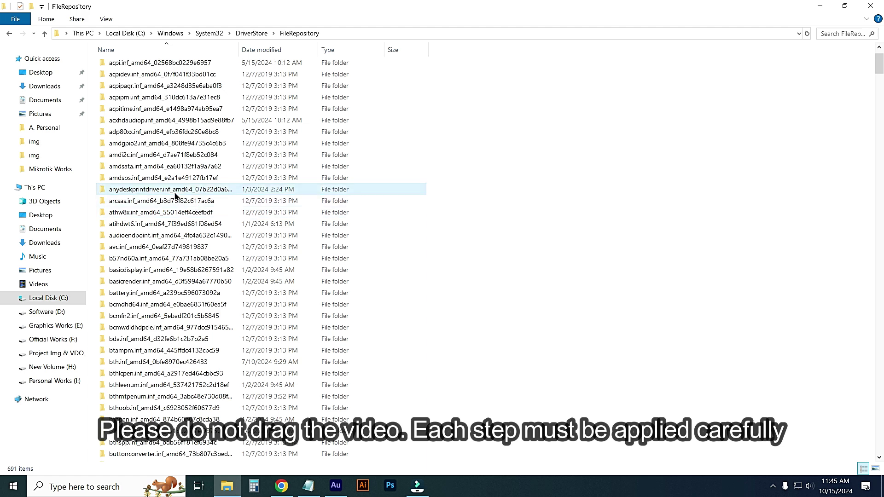
Step: Delete the anydeskprintdriver.inf_amd64 folder
left_click(146, 190)
right_click(146, 190)
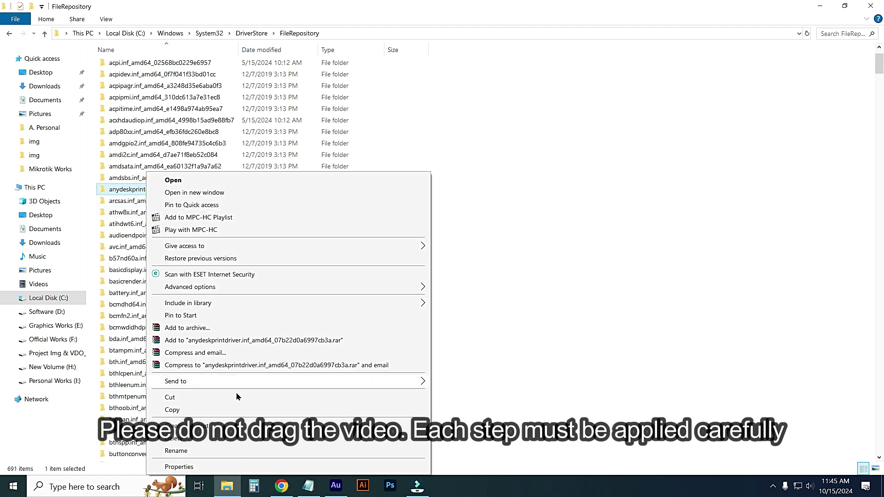
left_click(173, 444)
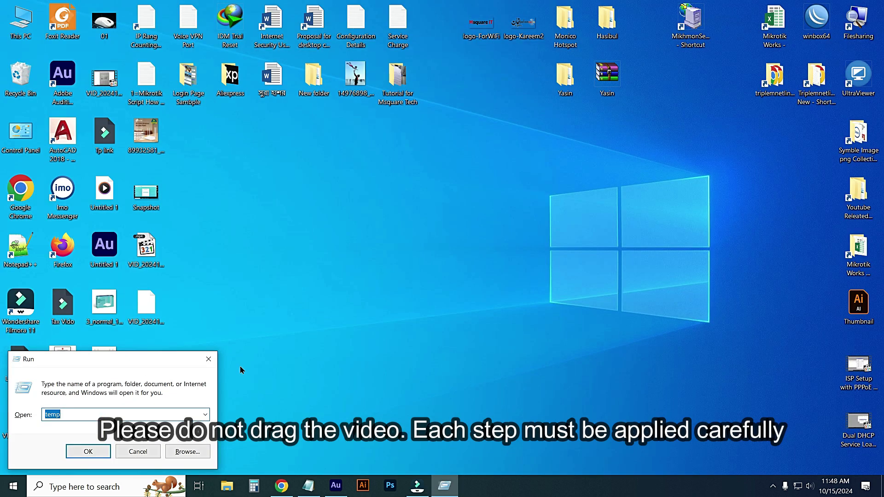
Step: Open the %temp% folder and permanently delete all 2,418 items in it
type("%")
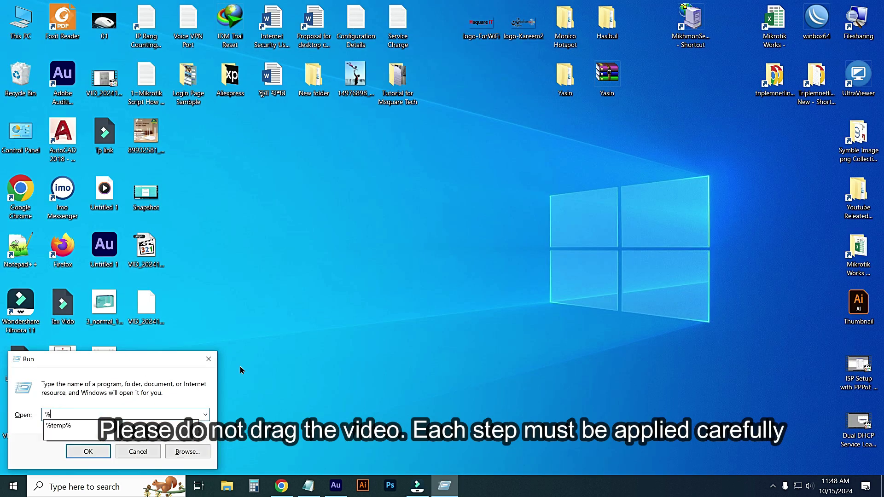
left_click(57, 425)
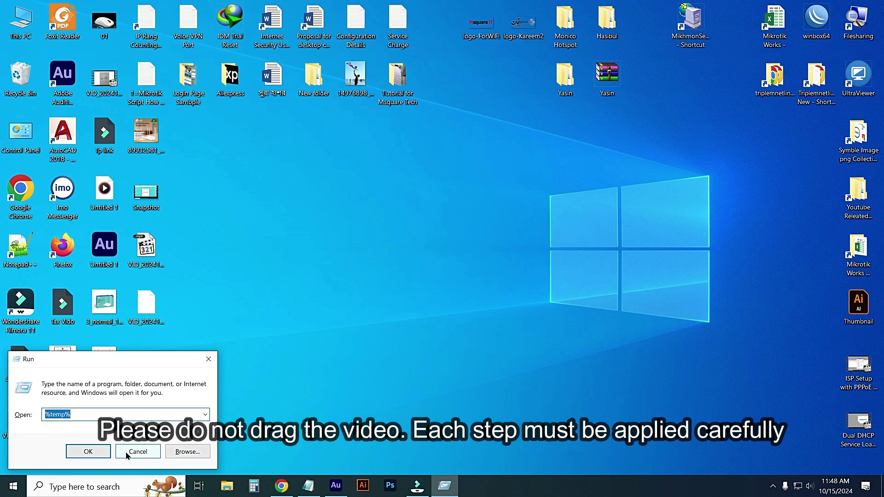
left_click(87, 451)
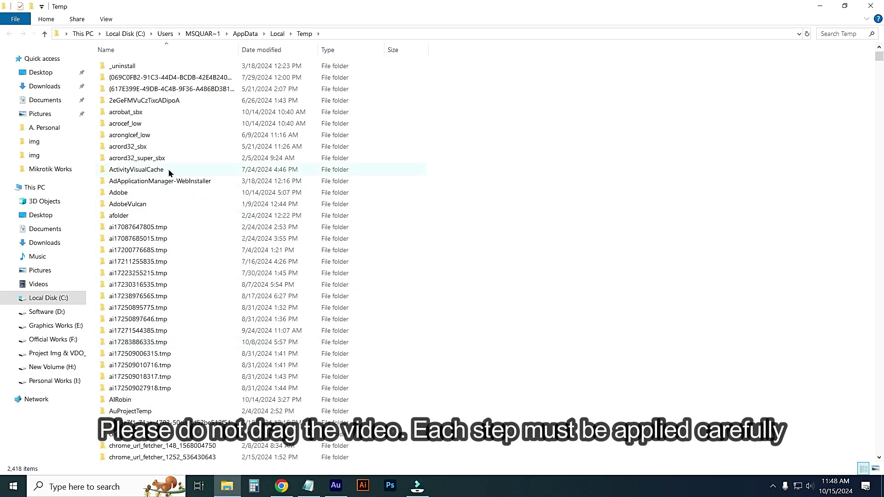
left_click(134, 100)
key("ctrl+a")
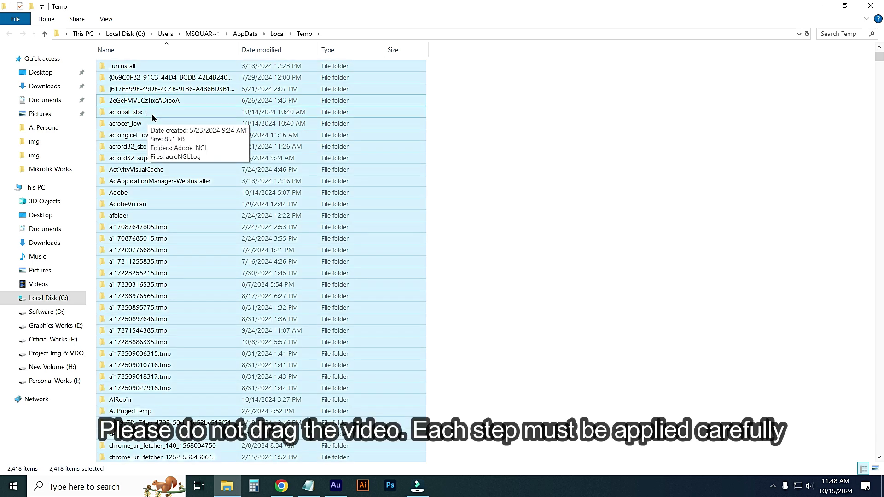
key("shift+Delete")
left_click(475, 253)
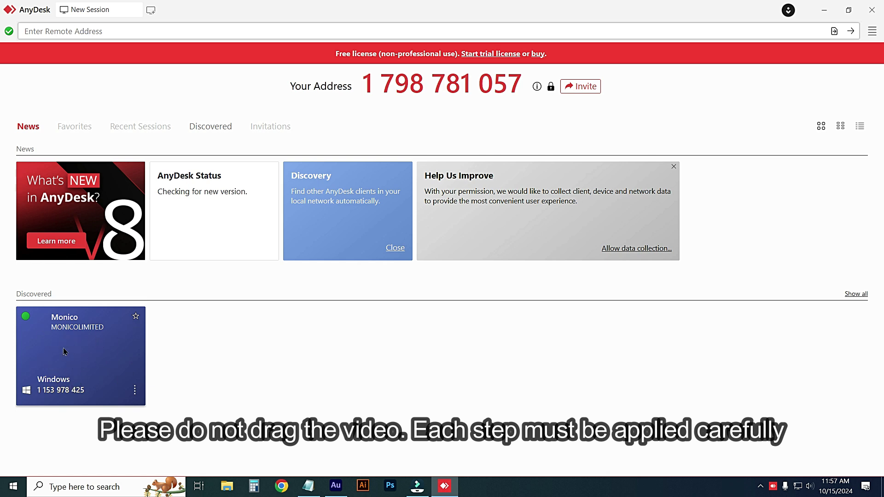
Step: Connect to the Monico device tile under AnyDesk's Discovered section
left_click(77, 345)
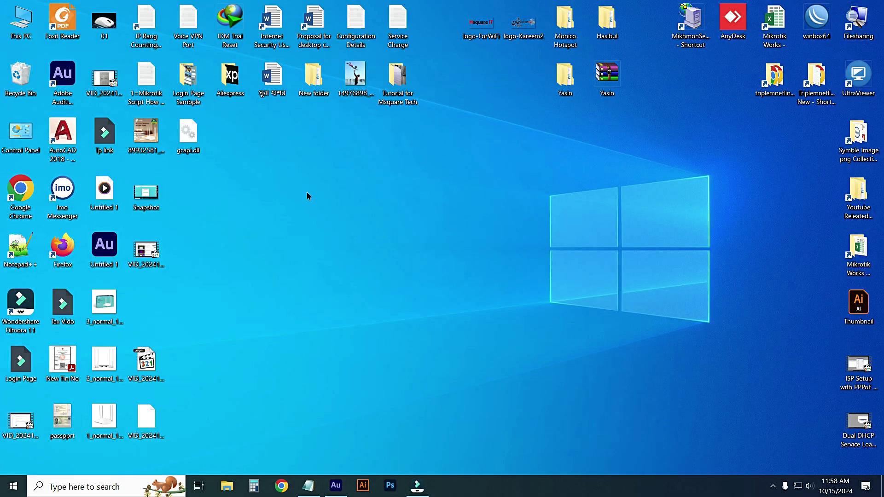
right_click(305, 187)
left_click(330, 235)
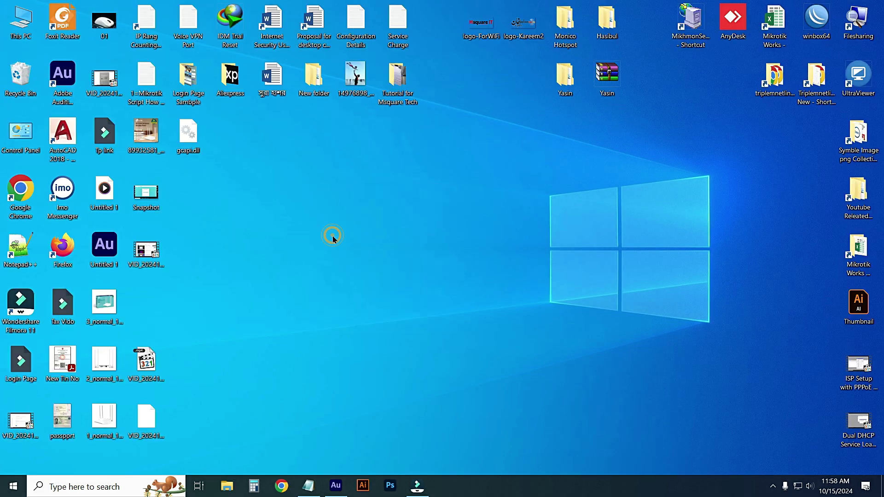